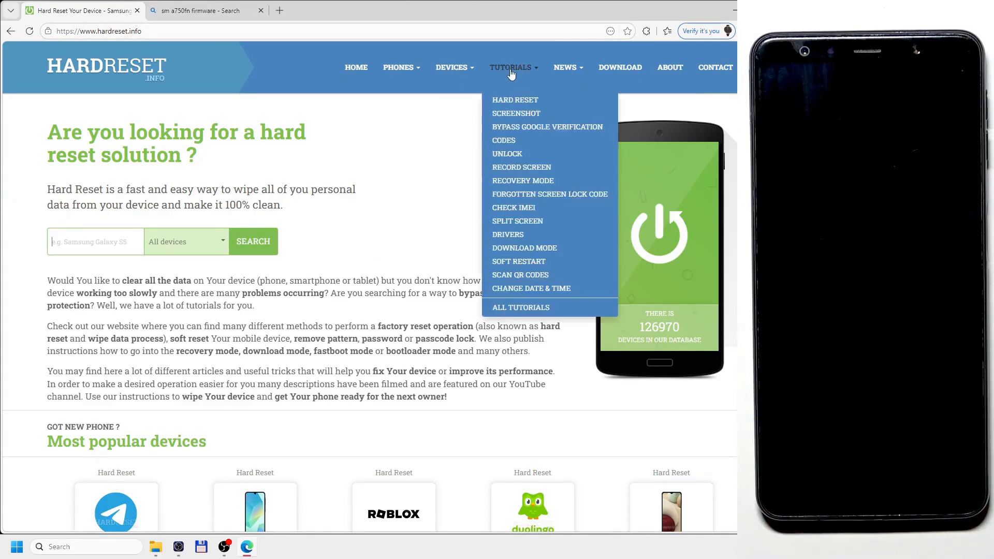
Search HardReset.info's downloads for "samsung drivers" and open the Samsung Drivers download page.
left_click(617, 69)
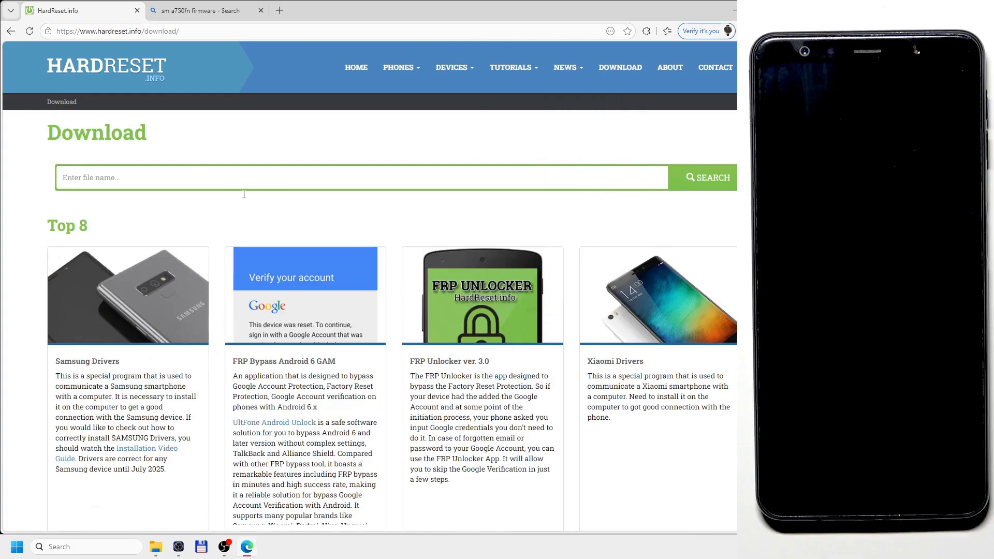
left_click(203, 167)
left_click(157, 215)
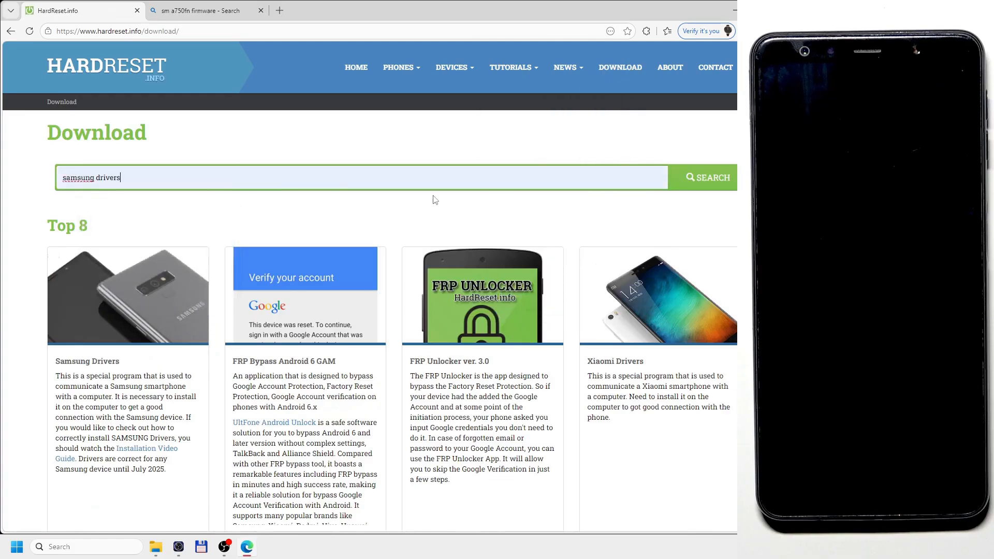
left_click(687, 181)
left_click(283, 333)
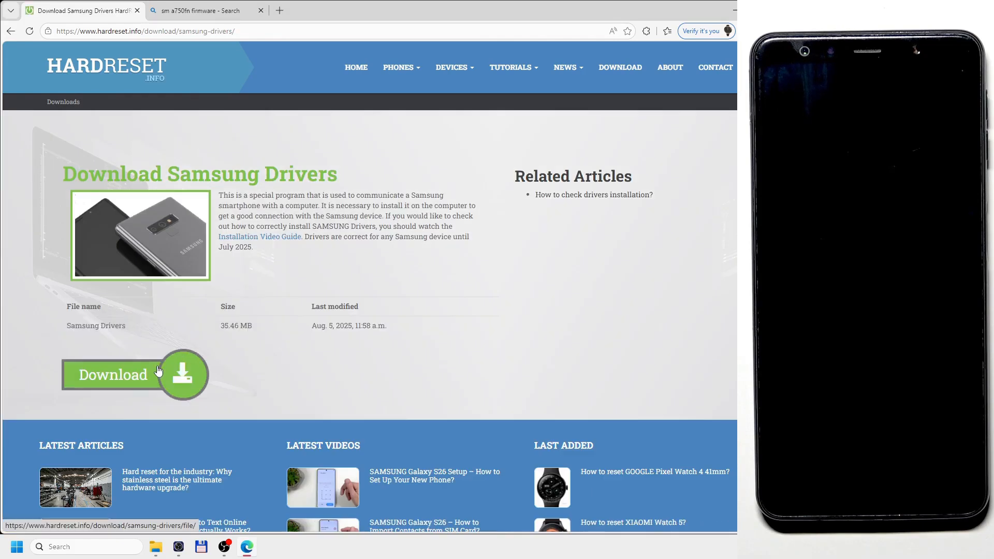
Return to the download search, look up "odin" and open the Odin3 v3.14.4 download page.
left_click(10, 31)
double_click(154, 175)
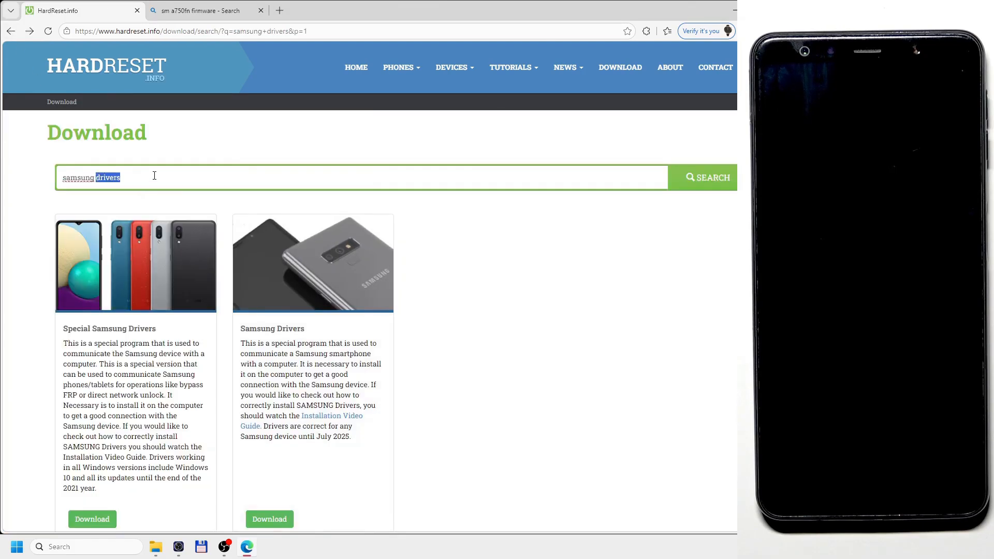
key("BackSpace")
type("odin")
key("Return")
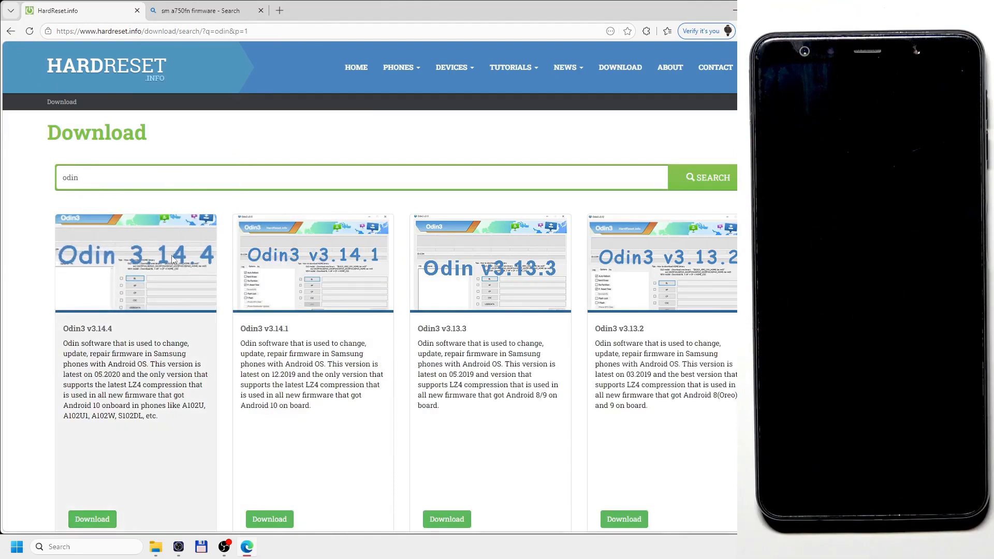
left_click(111, 329)
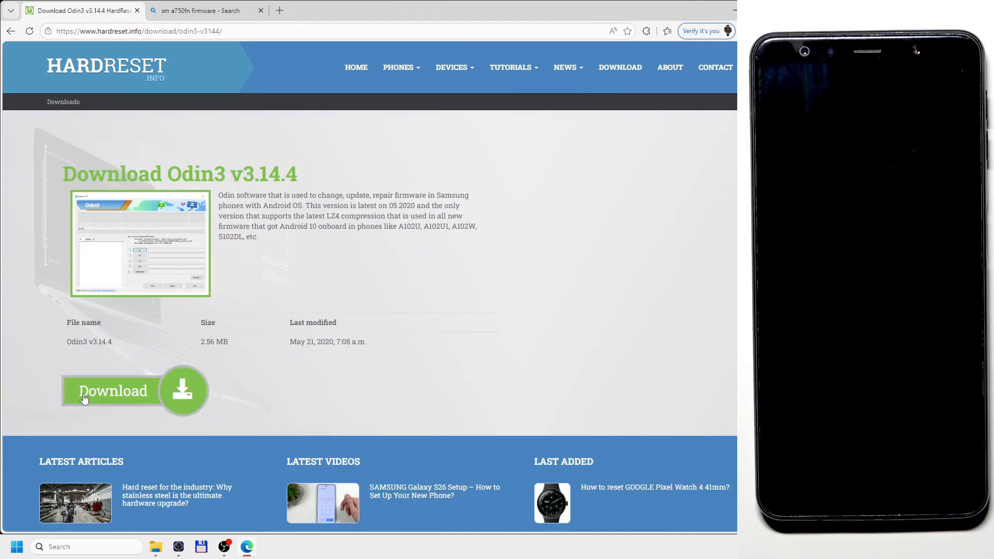
Open SamFw's Galaxy A7 (2018) SM-A750FN firmware page from the web search results and choose the Poland (XEO) region.
left_click(204, 12)
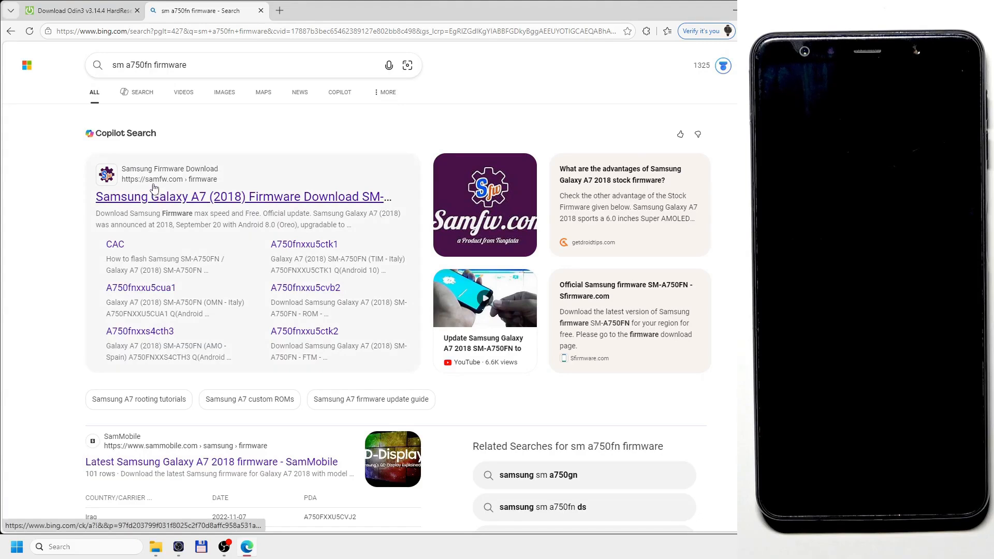
left_click(177, 202)
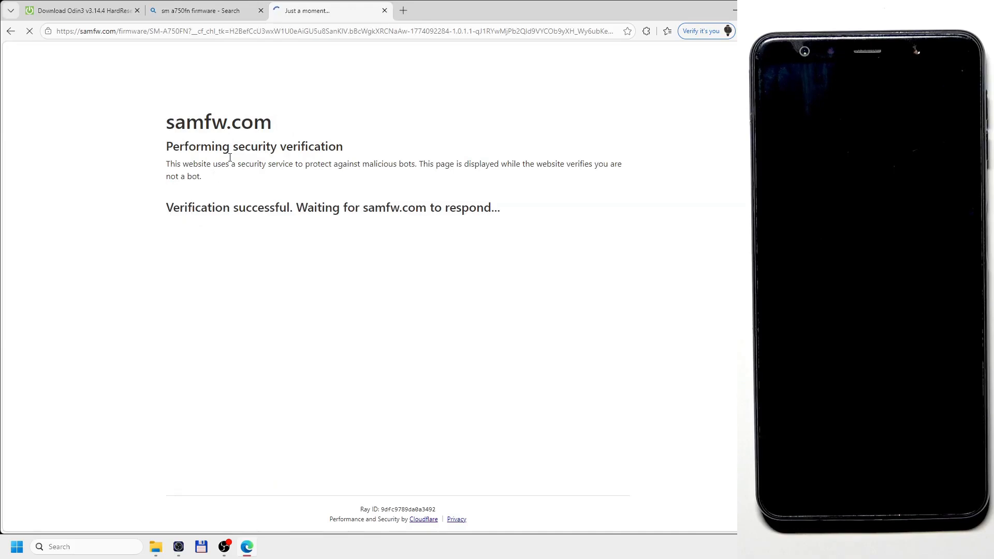
scroll(319, 180, "down", 2)
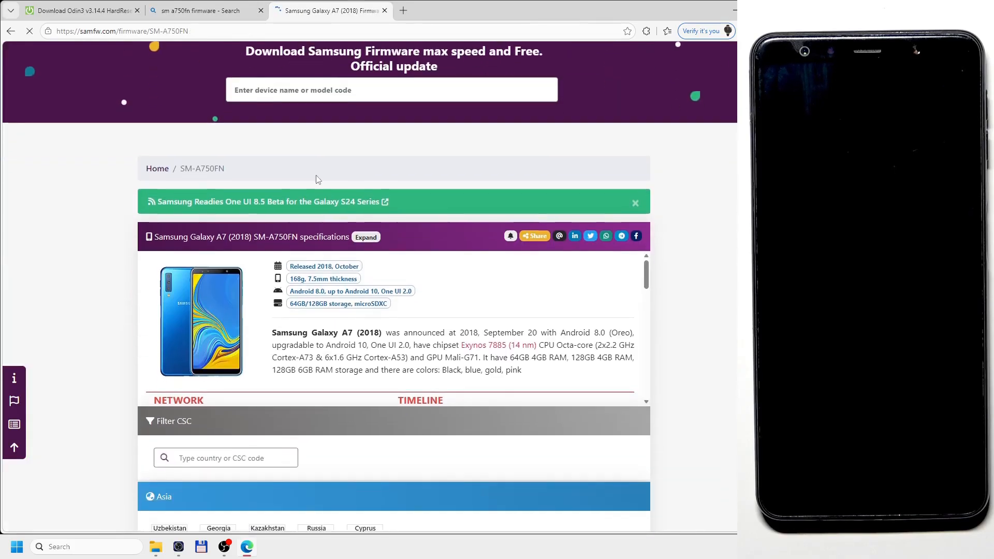
scroll(318, 179, "down", 5)
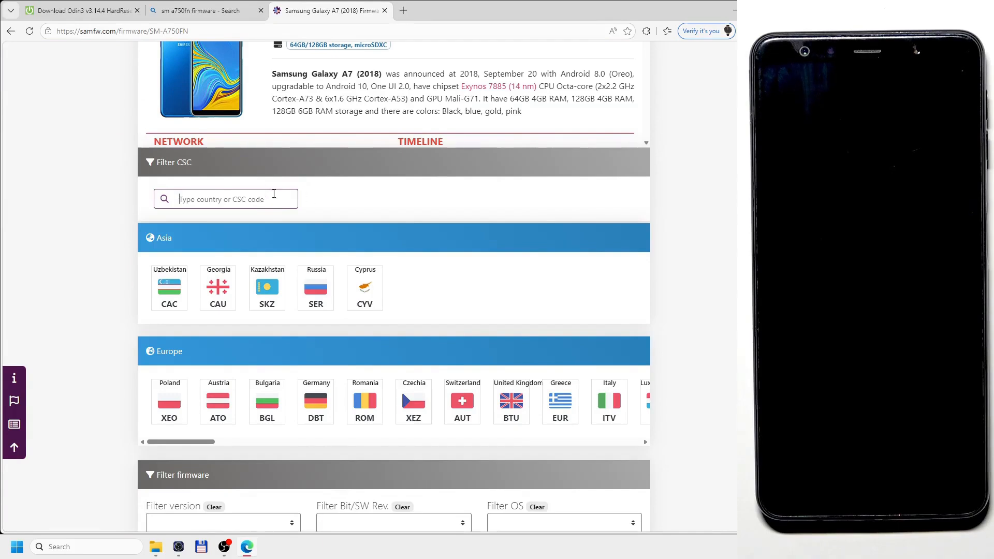
left_click(170, 401)
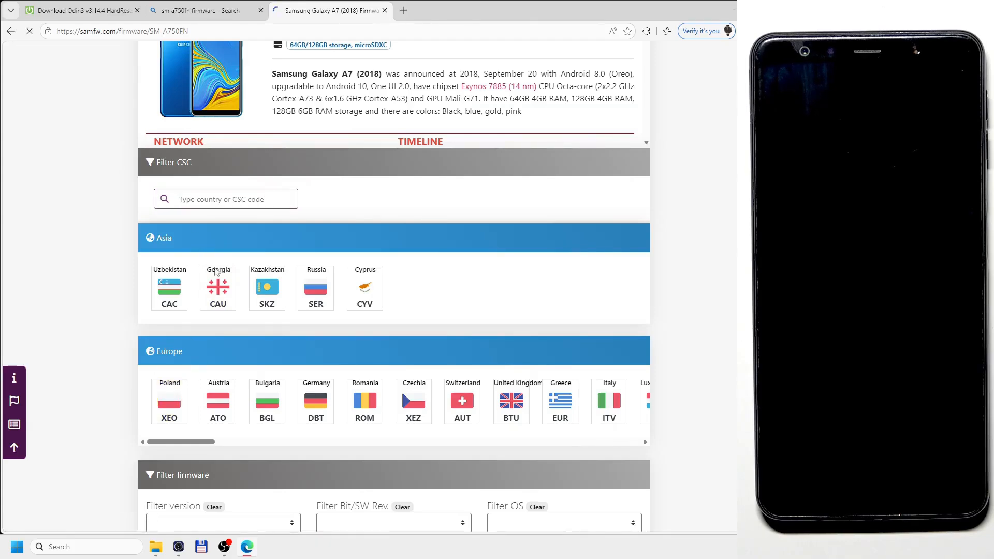
Open the A750FNXXS5CUC2 firmware from the list of Polish SM-A750FN versions.
scroll(452, 256, "down", 3)
scroll(452, 256, "down", 10)
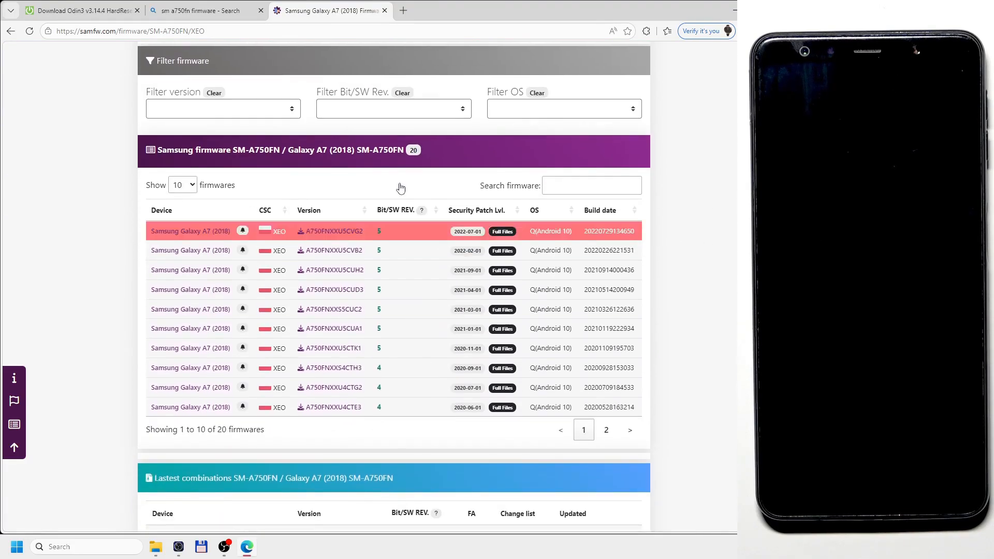
left_click(347, 314)
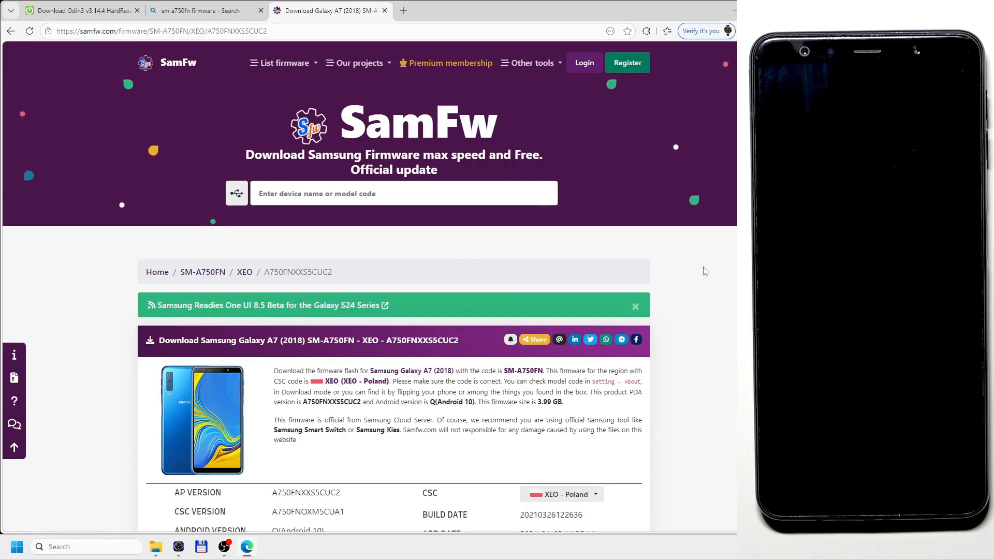
Download the A750FNXXS5CUC2 firmware through the SamFw server and delete the older A750FNXXU5CUA1 archive from the browser's downloads.
scroll(705, 272, "down", 7)
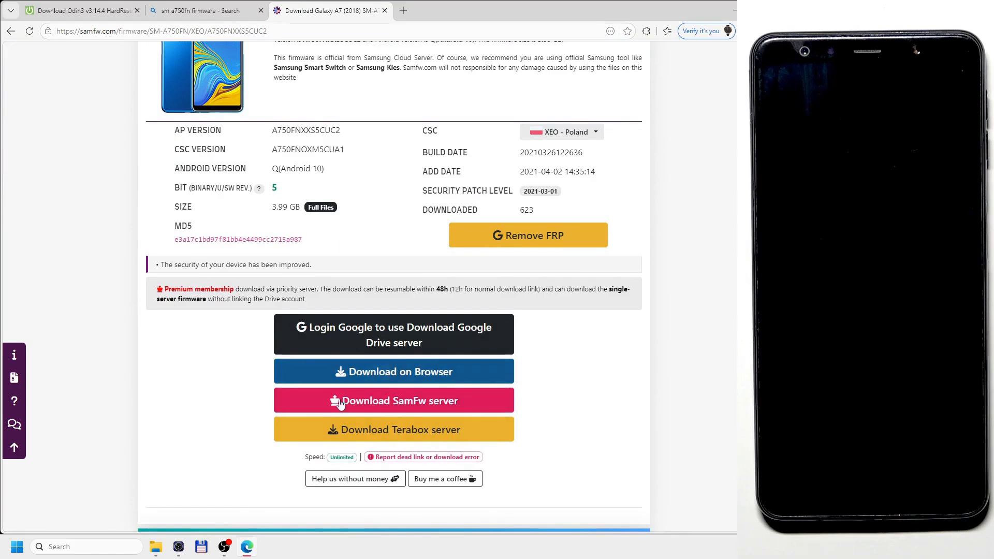
left_click(365, 407)
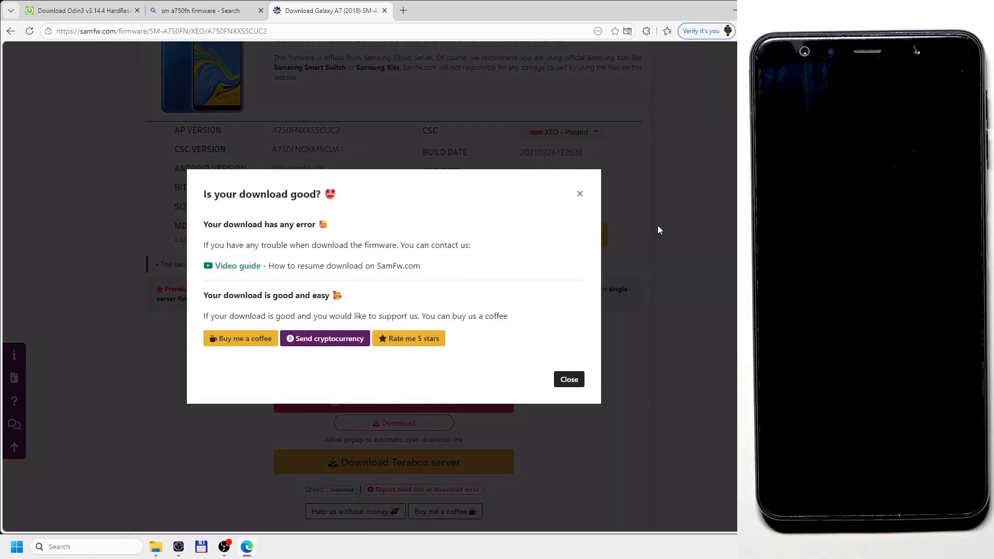
left_click(579, 195)
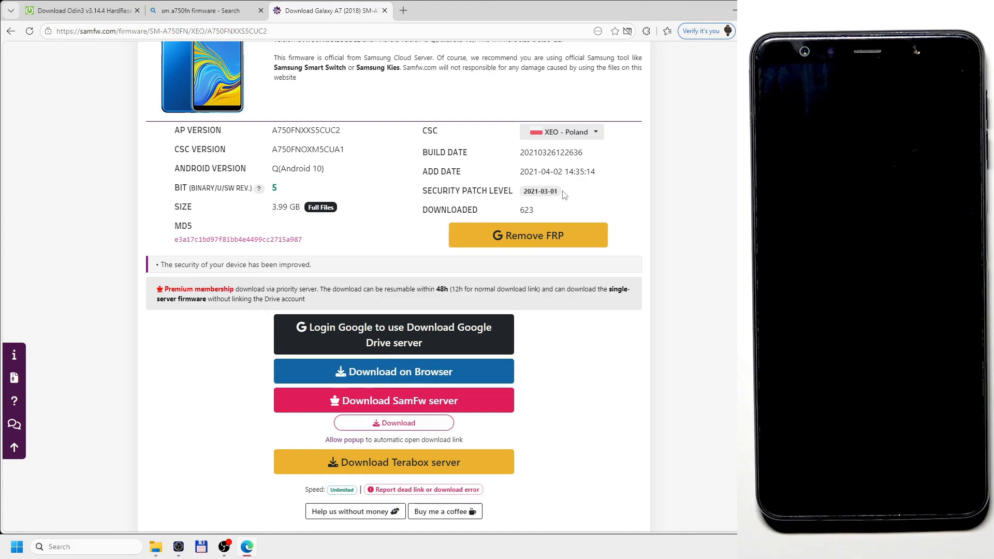
left_click(379, 424)
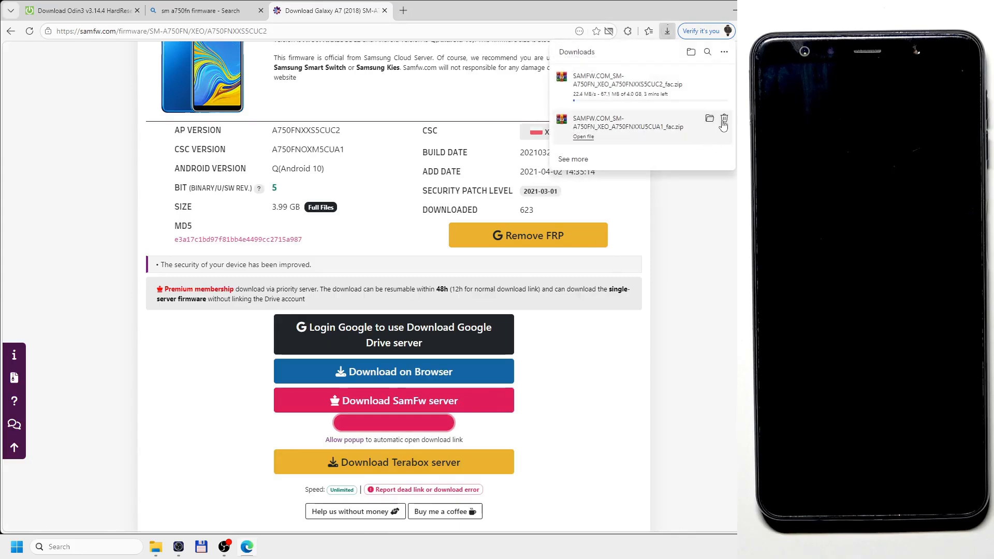
left_click(723, 123)
Switch to File Explorer, show the Downloads folder and widen the window.
left_click(156, 547)
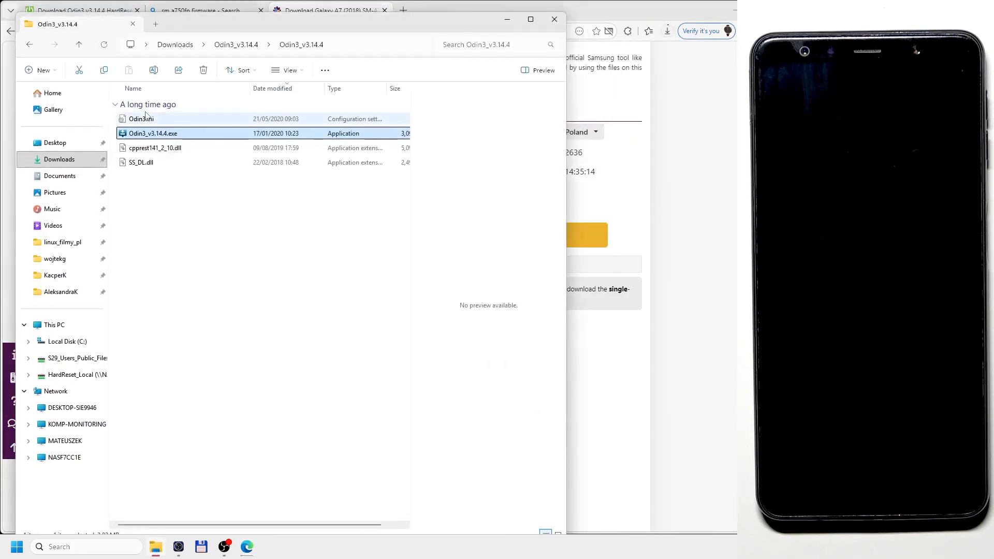
left_click(54, 161)
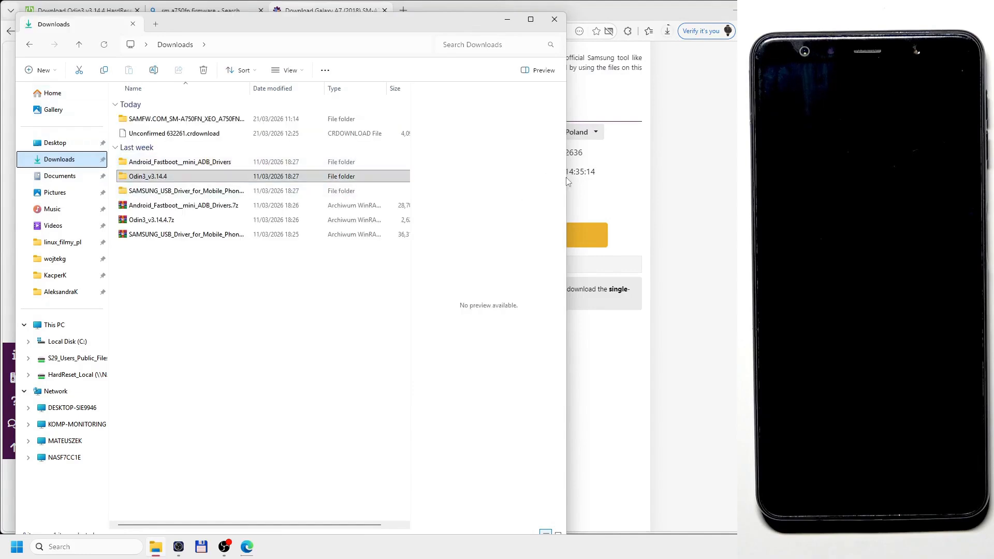
left_click_drag(566, 171, 661, 176)
left_click(229, 236)
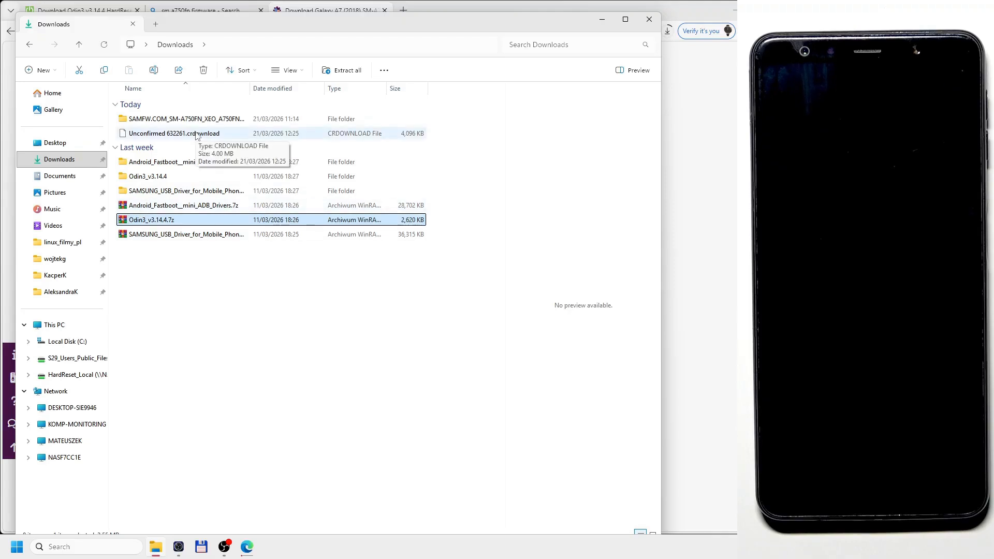
right_click(196, 236)
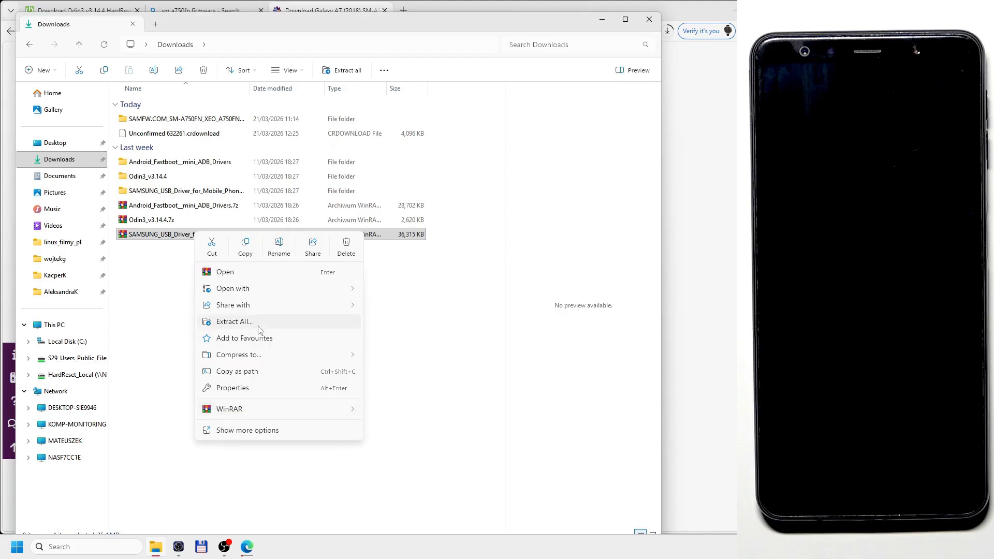
left_click(234, 322)
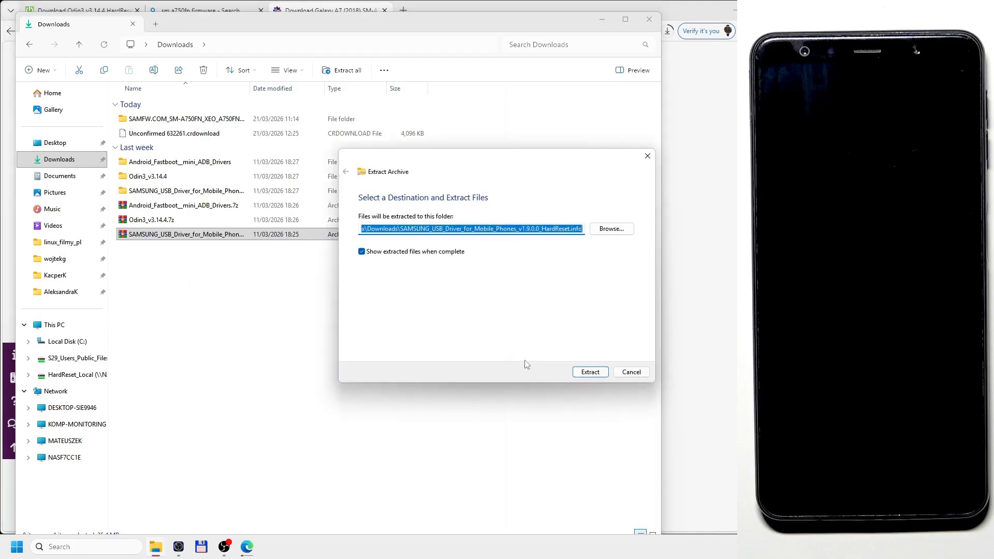
left_click(640, 376)
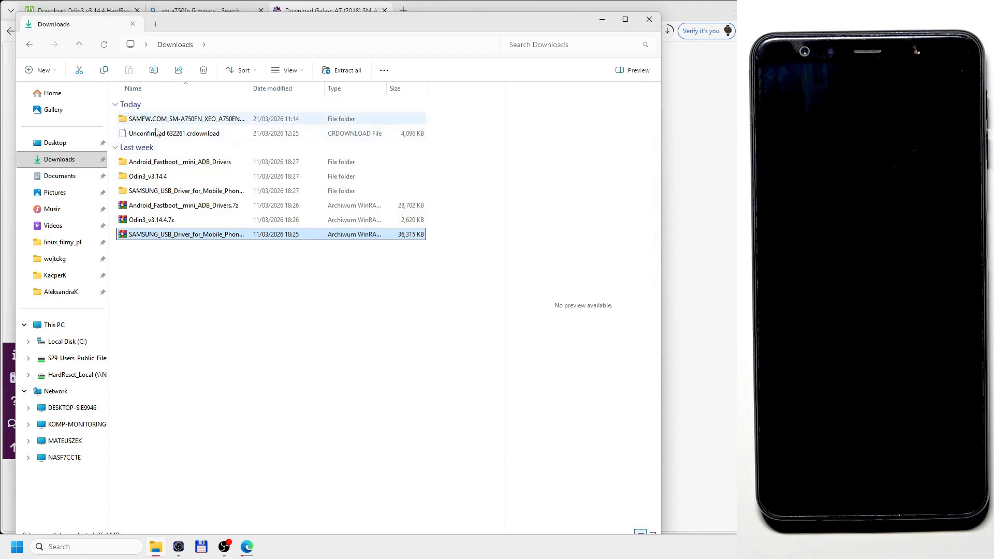
Check the firmware download's progress in the browser.
left_click(602, 20)
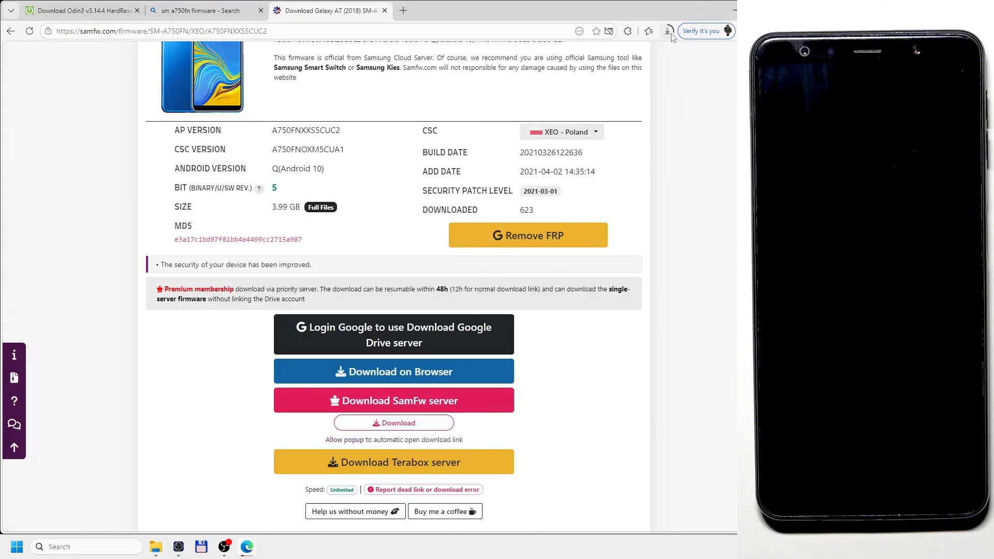
left_click(668, 31)
left_click(711, 99)
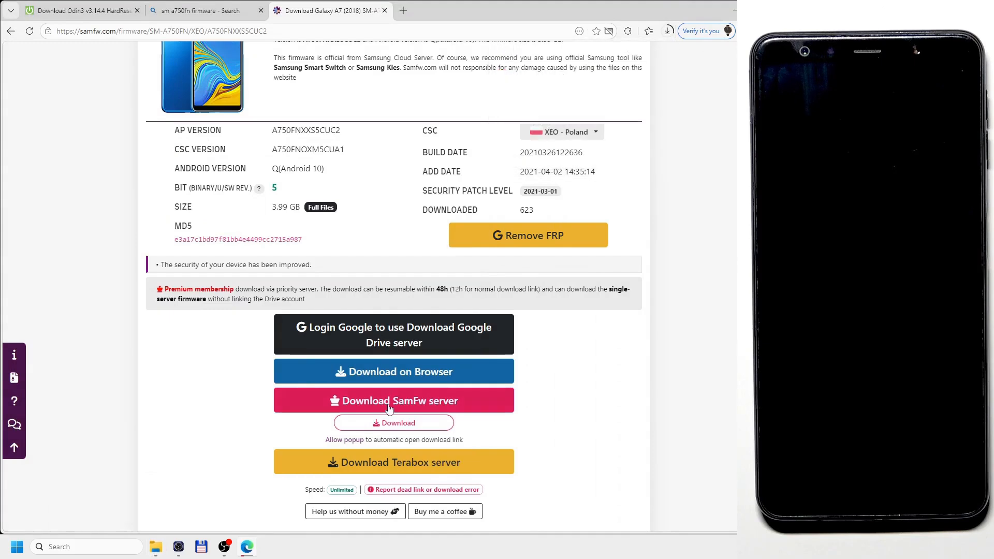
Switch to File Explorer, run the Samsung USB driver installer from its extracted folder and decline reinstalling the driver.
left_click(157, 550)
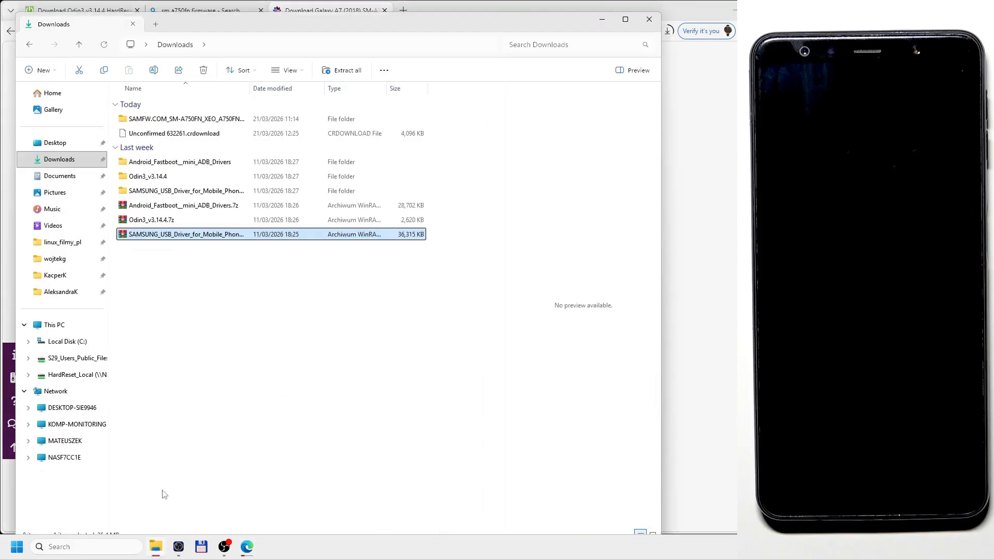
double_click(193, 190)
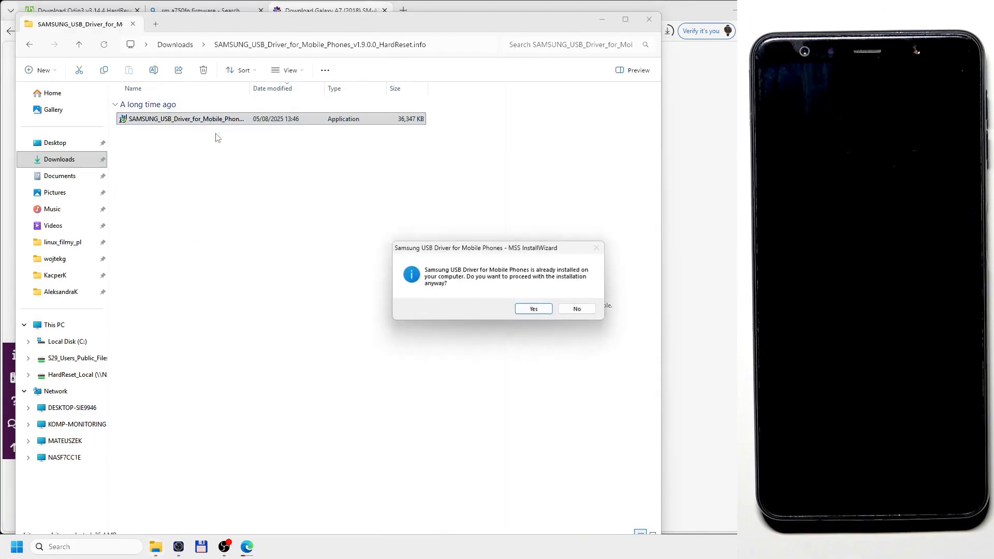
left_click_drag(440, 251, 289, 218)
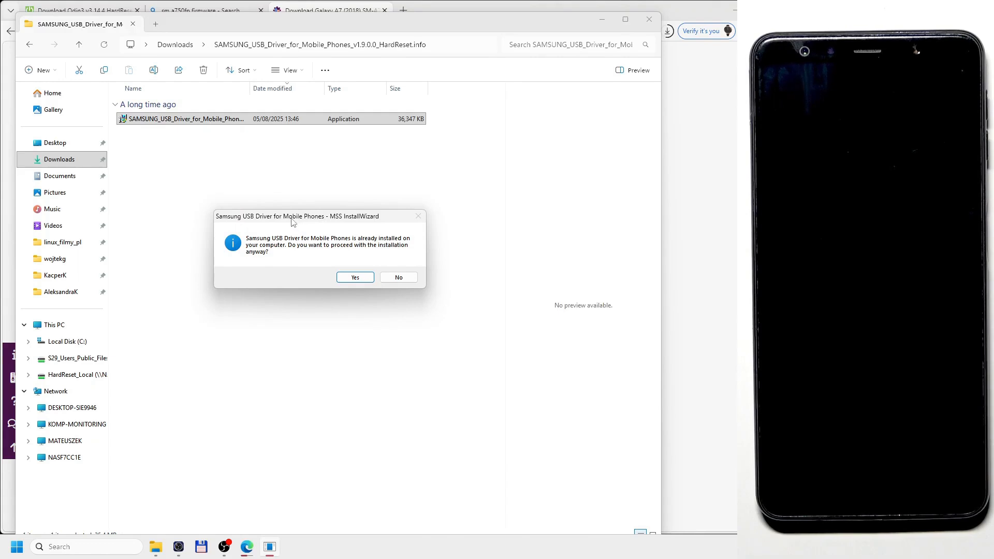
mouse_move(293, 222)
left_mouse_down()
mouse_move(279, 223)
mouse_move(289, 239)
mouse_move(289, 220)
mouse_move(288, 233)
left_mouse_up()
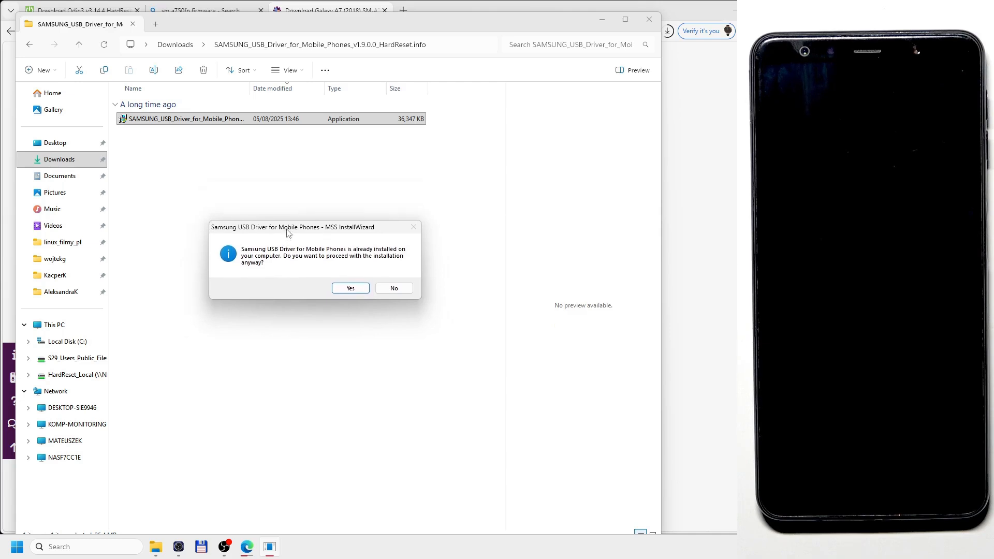
left_click(393, 288)
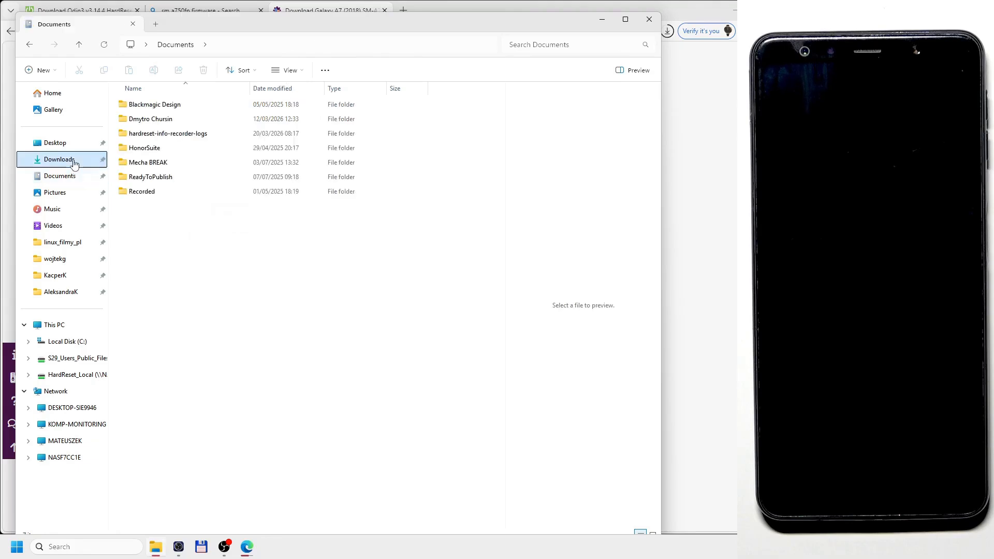
Launch Odin3_v3.14.4.exe from the Odin3_v3.14.4 folder, accept its startup notice and reposition the Odin window.
double_click(185, 179)
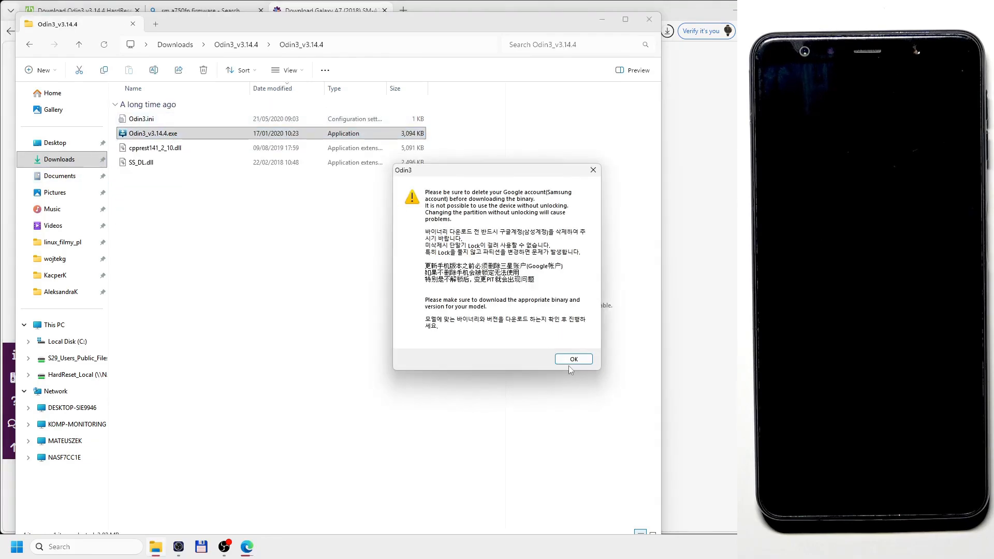
left_click(567, 364)
left_click_drag(451, 112, 268, 121)
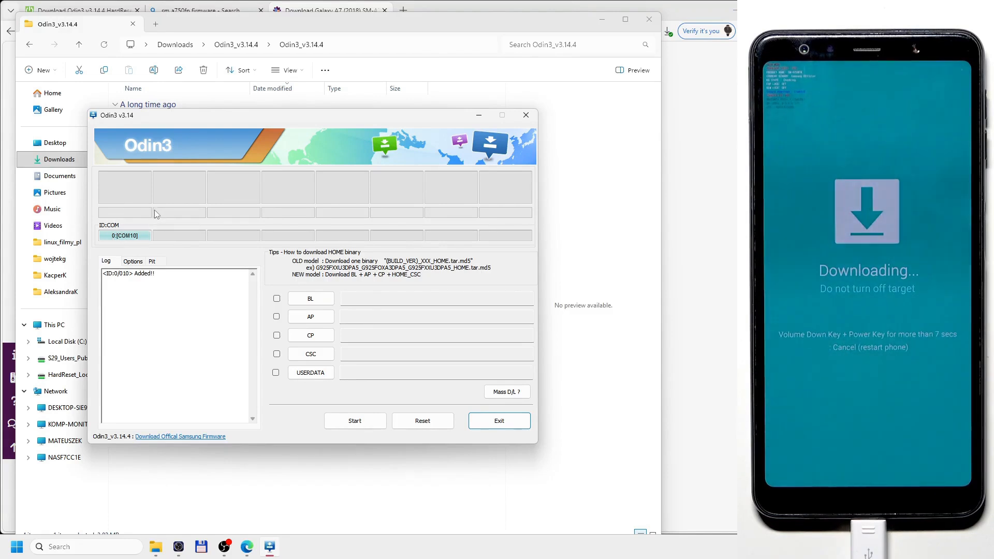
left_click_drag(193, 119, 204, 128)
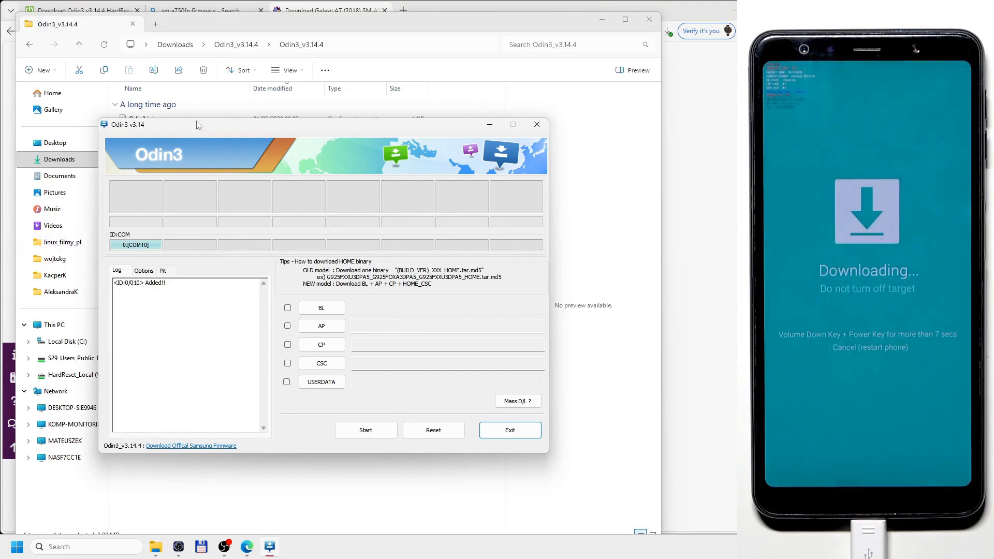
Switch to File Explorer and delete the existing extracted SAMFW.COM_SM-A750FN_XEO firmware folder from Downloads.
key("alt+F4")
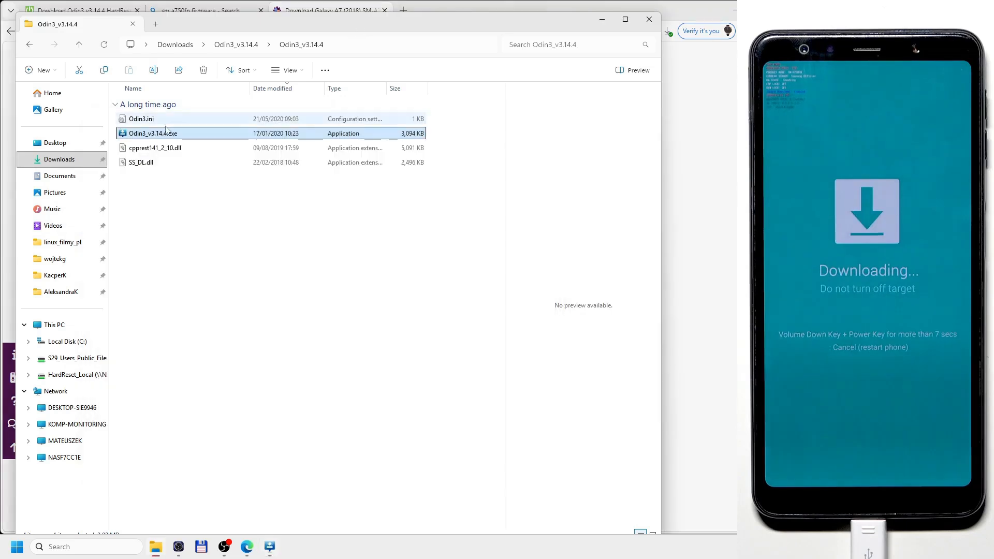
left_click(59, 159)
left_click(184, 119)
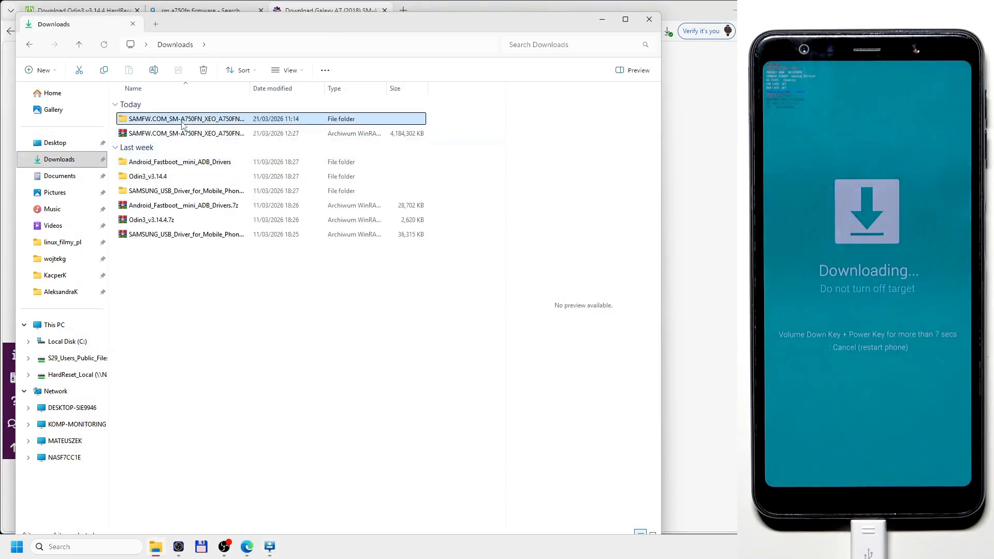
right_click(184, 120)
left_click(303, 138)
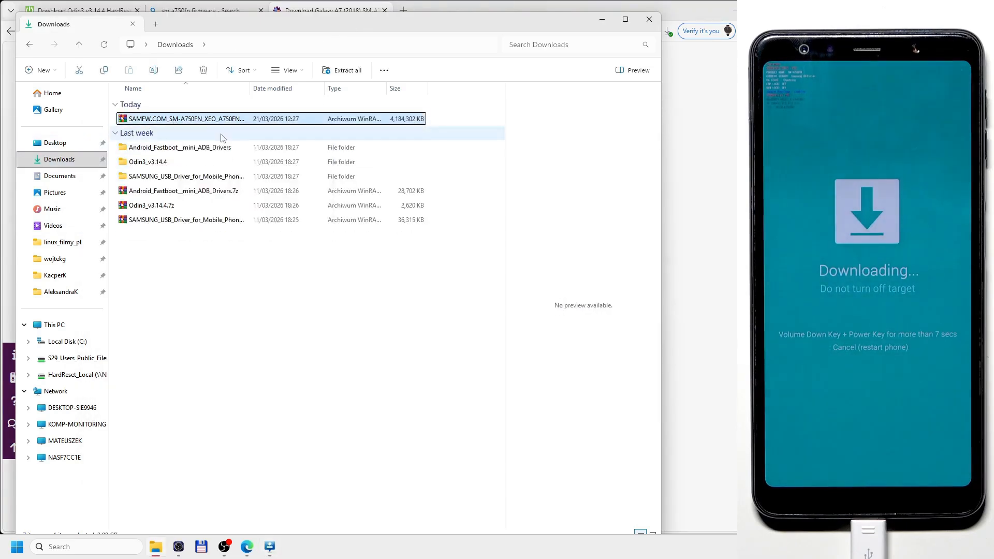
Extract the firmware archive with WinRAR into its own SAMFW.COM_SM-A750FN_XEO_A750FNXXS5CUC2_fac folder, and close File Explorer.
right_click(170, 122)
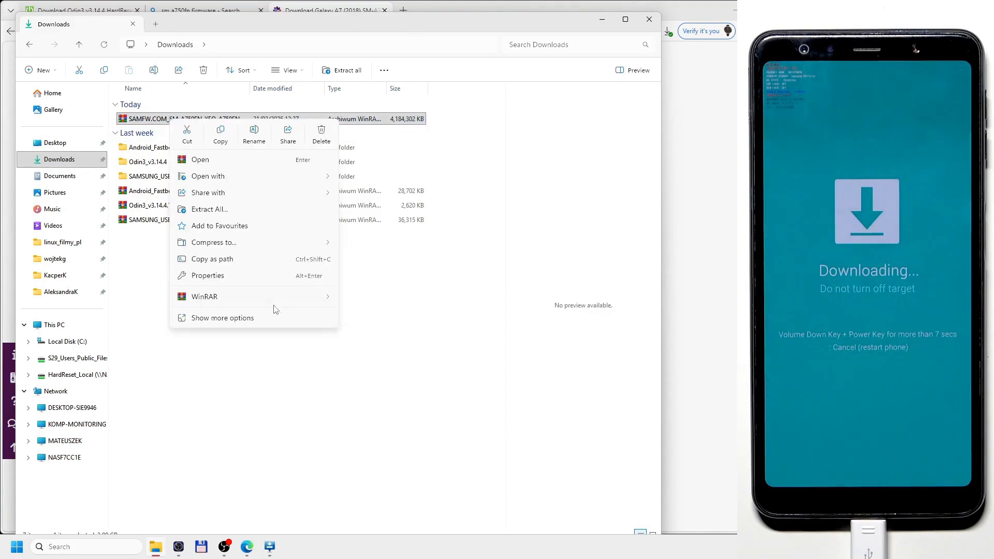
mouse_move(278, 305)
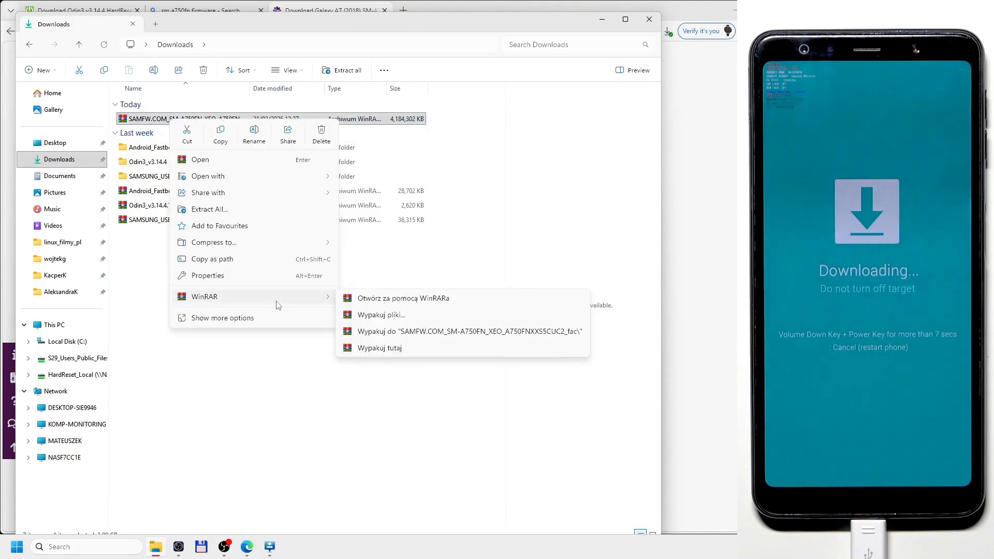
left_click(393, 333)
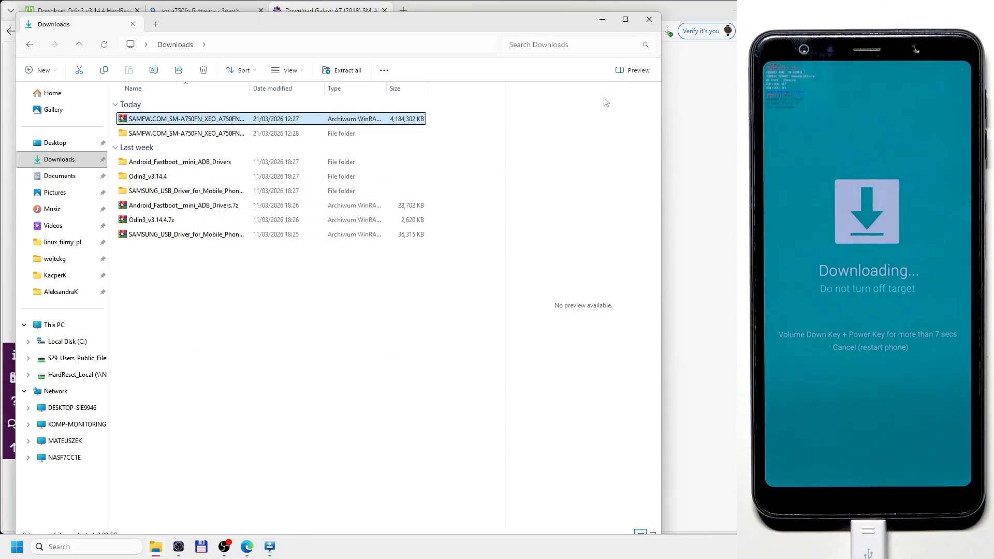
left_click(649, 19)
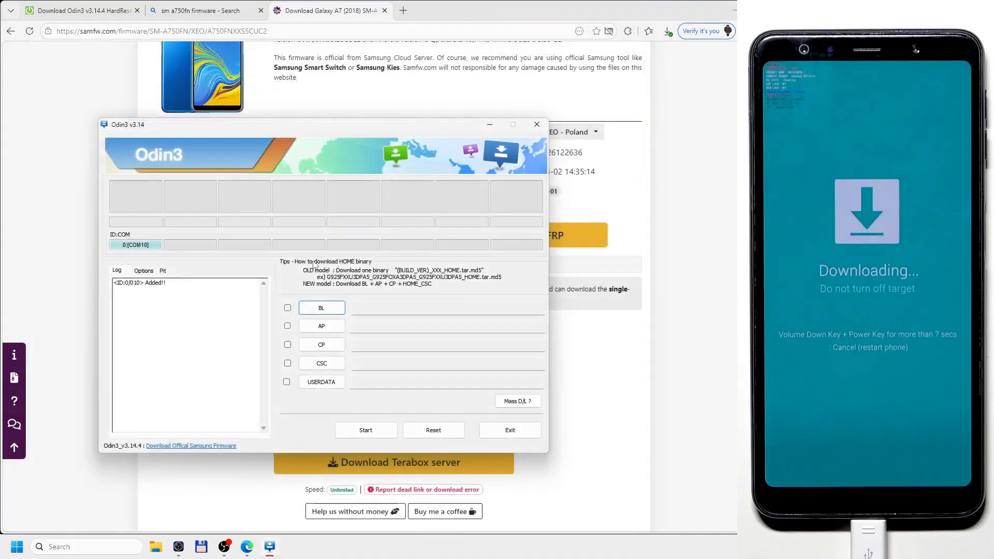
Load the BL_A750FNXXS5CUC2 file from the extracted firmware folder in Downloads into Odin's BL slot.
left_click(322, 308)
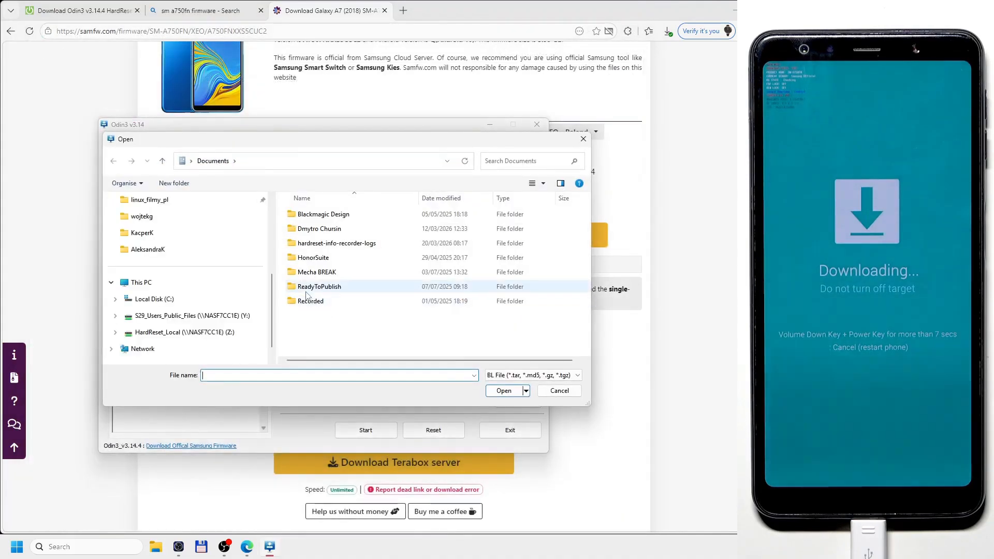
scroll(189, 251, "up", 5)
left_click(190, 251)
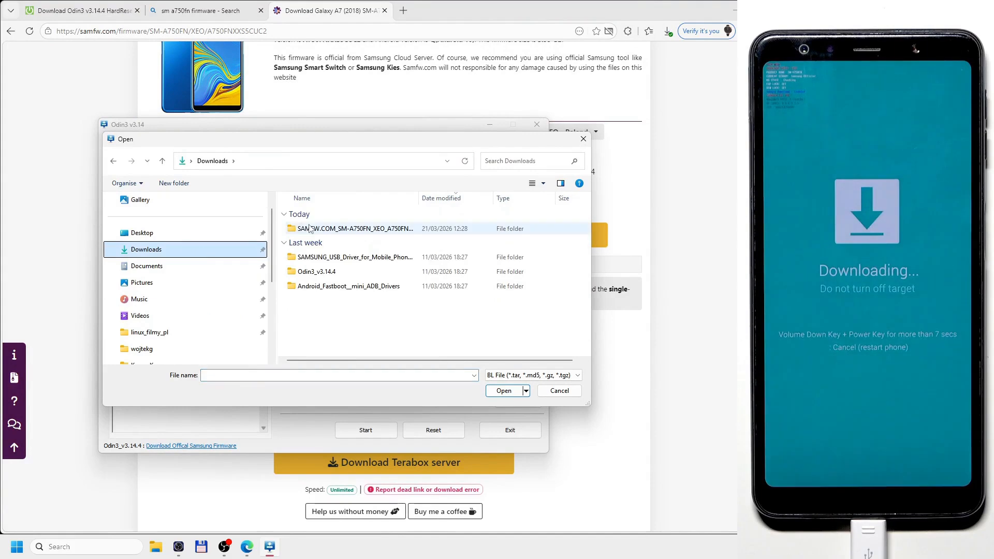
double_click(340, 230)
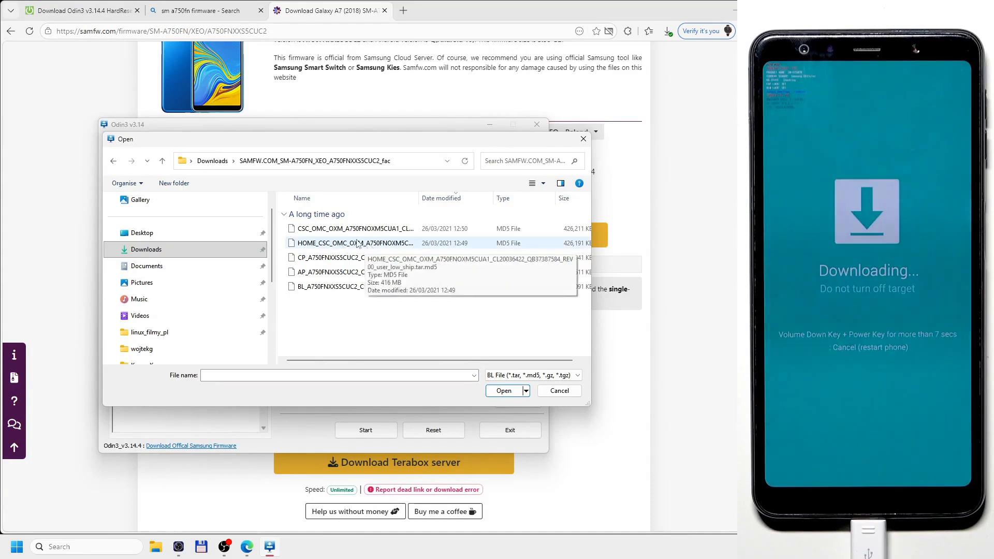
left_click(328, 285)
left_click(504, 392)
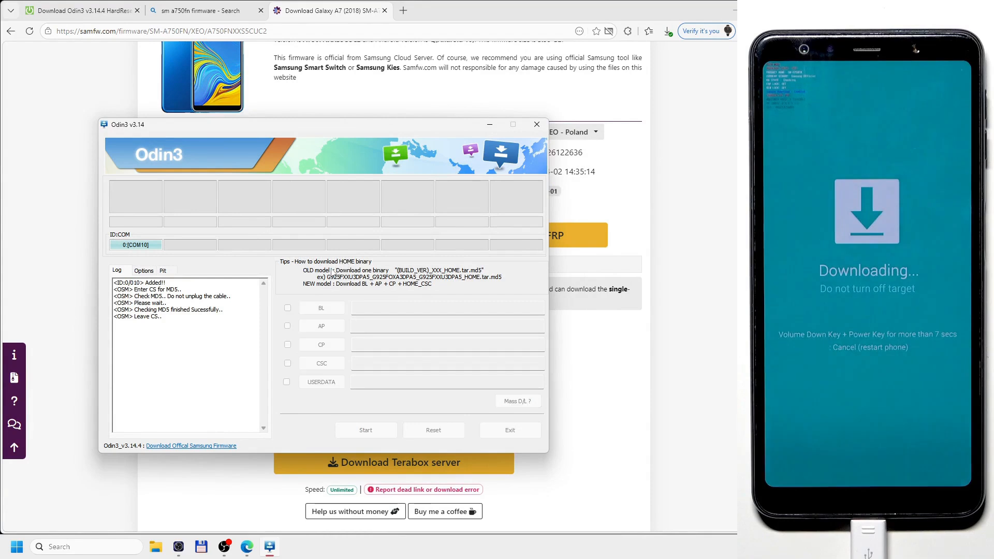
Load the AP_A750FNXXS5CUC2 file into the AP slot and the CP_A750FNXXS5CUC2 file into the CP slot.
left_click(321, 326)
left_click(455, 272)
left_click(504, 391)
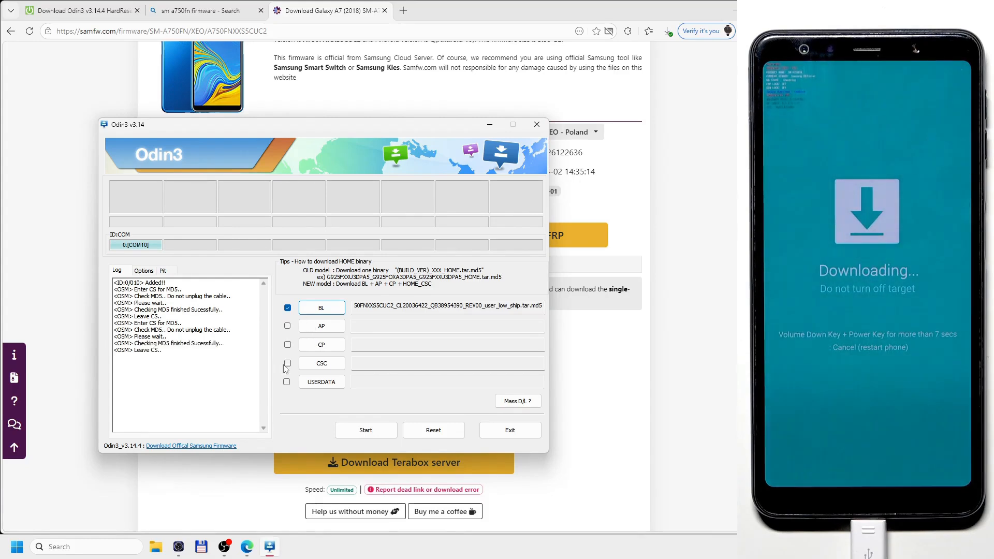
left_click(306, 343)
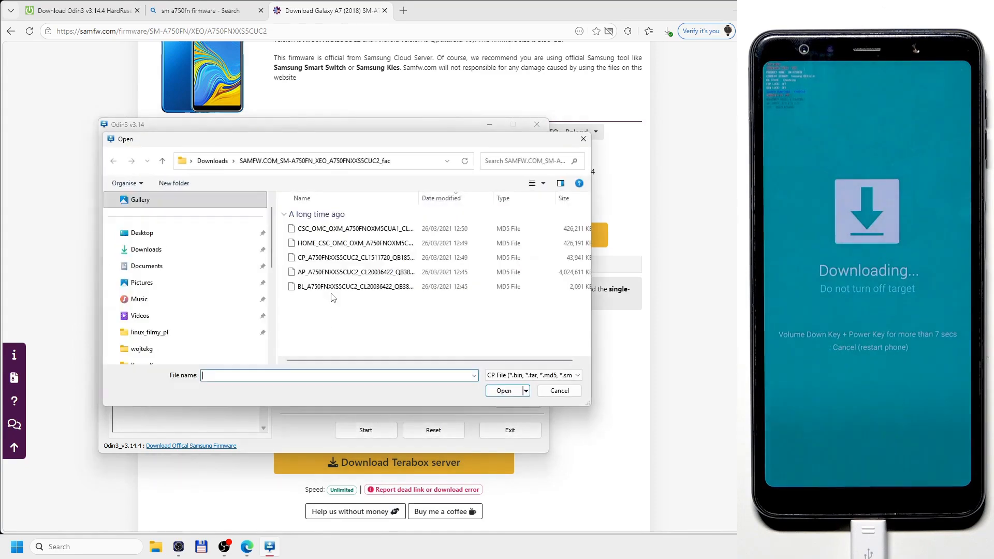
left_click(358, 257)
left_click(502, 390)
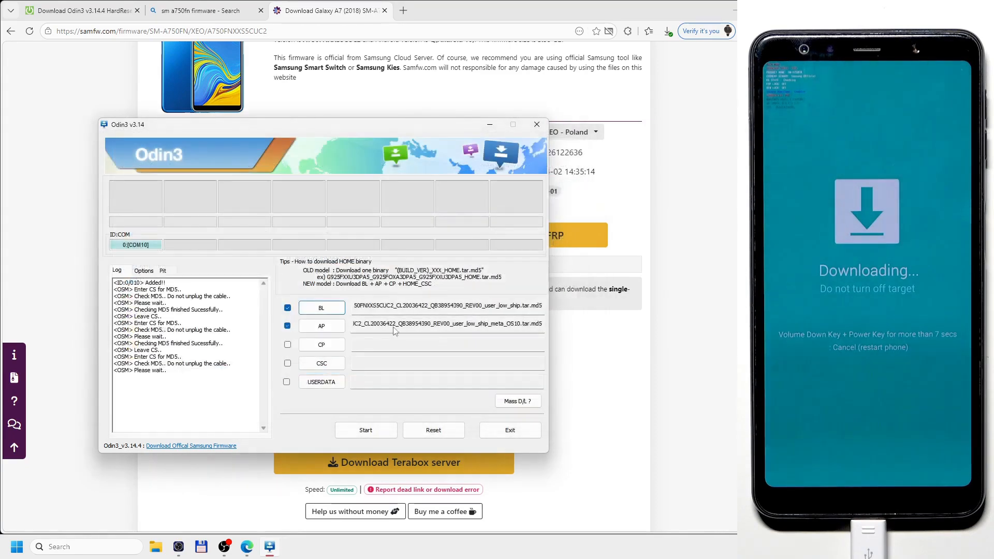
Load the CSC_OMC_OXM_A750FNOXM5CUA1 file, not the HOME_CSC one, into the CSC slot.
left_click(312, 366)
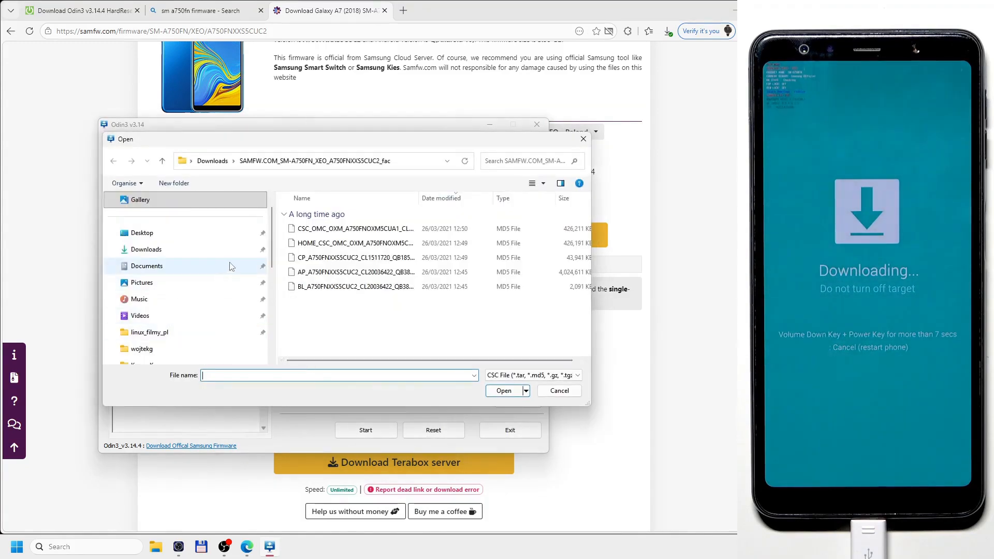
left_click(326, 234)
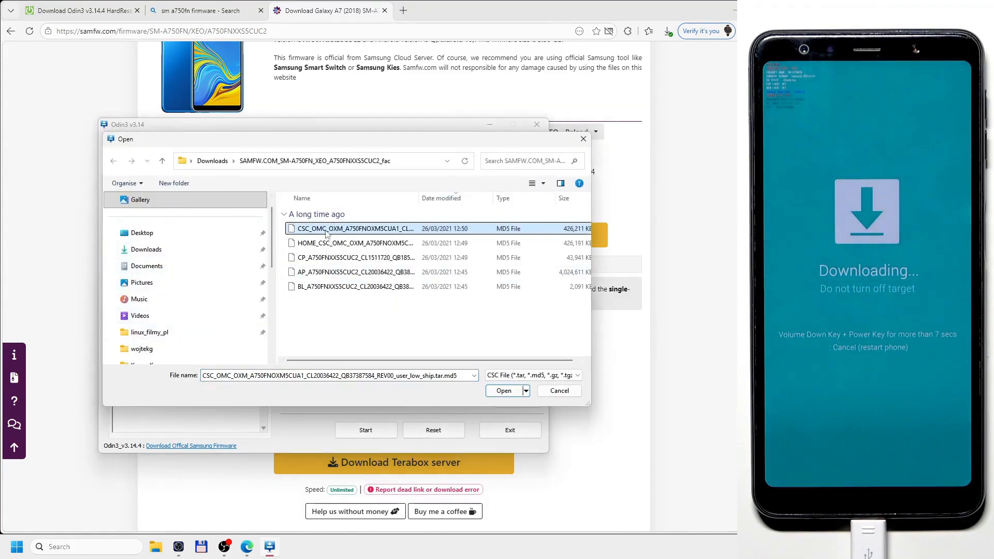
key("Return")
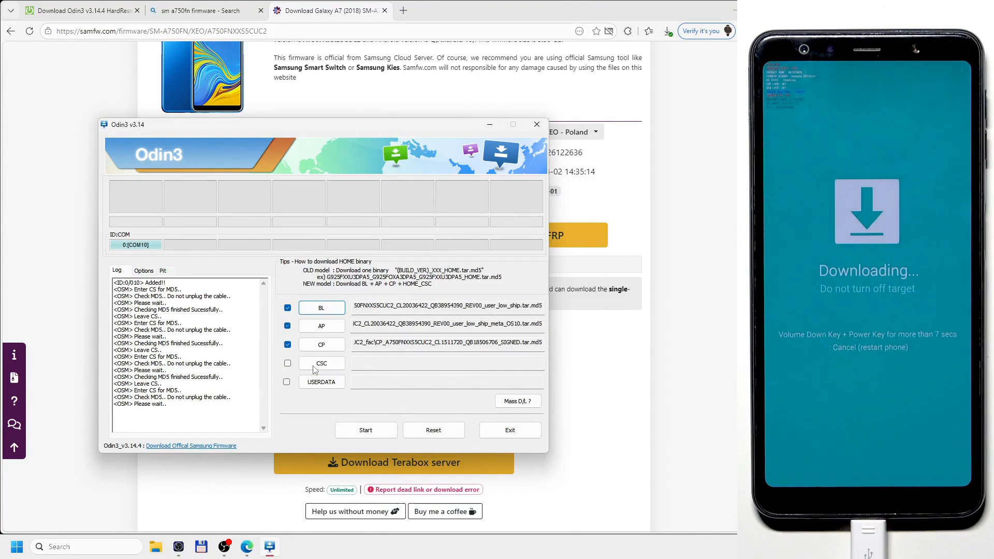
Flash the loaded firmware files onto the connected phone, and close Odin.
left_click(367, 430)
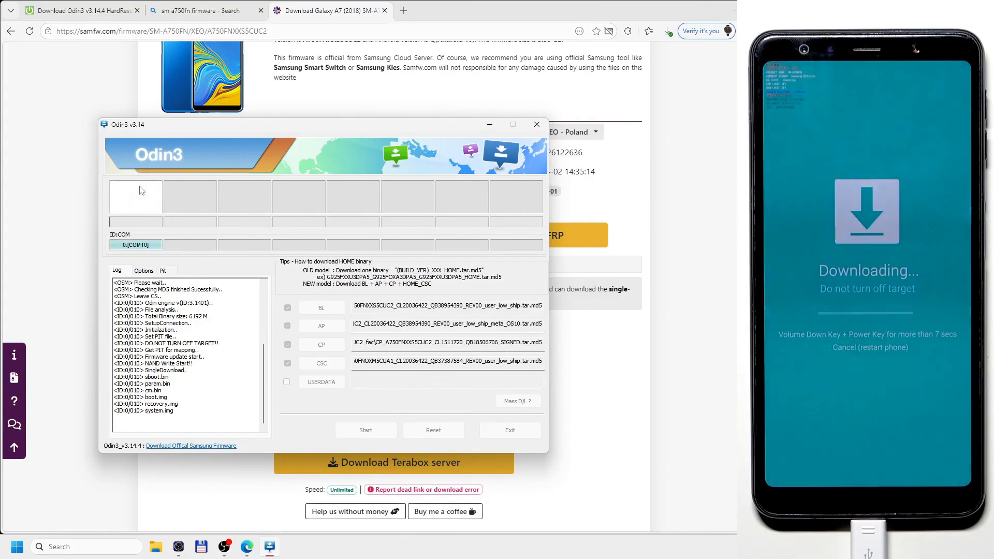
left_click_drag(115, 206, 147, 227)
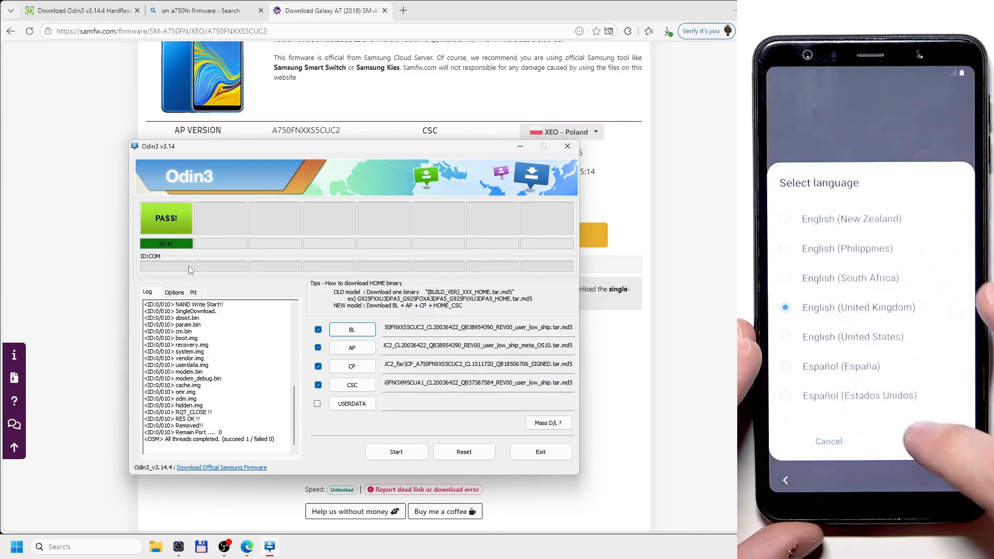
left_click(568, 147)
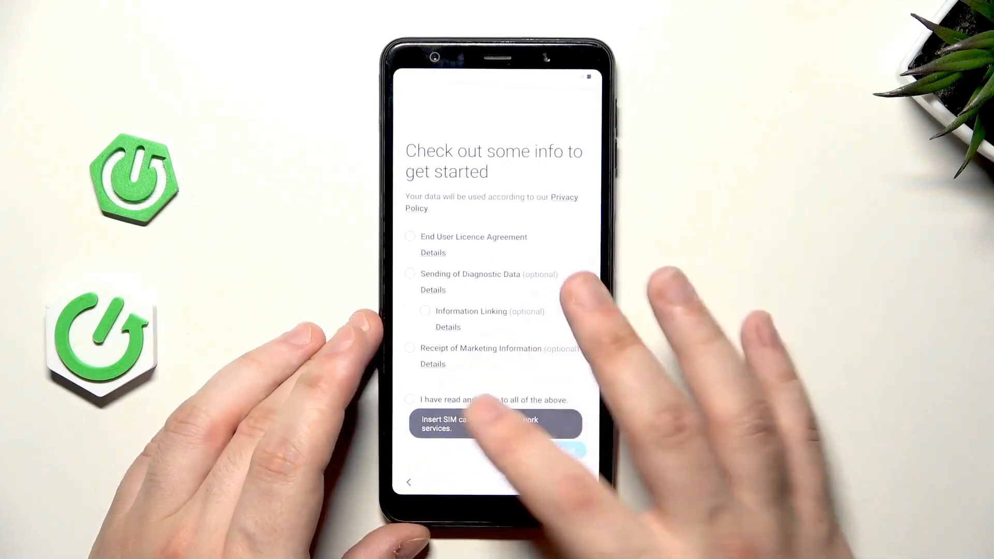
left_click(445, 400)
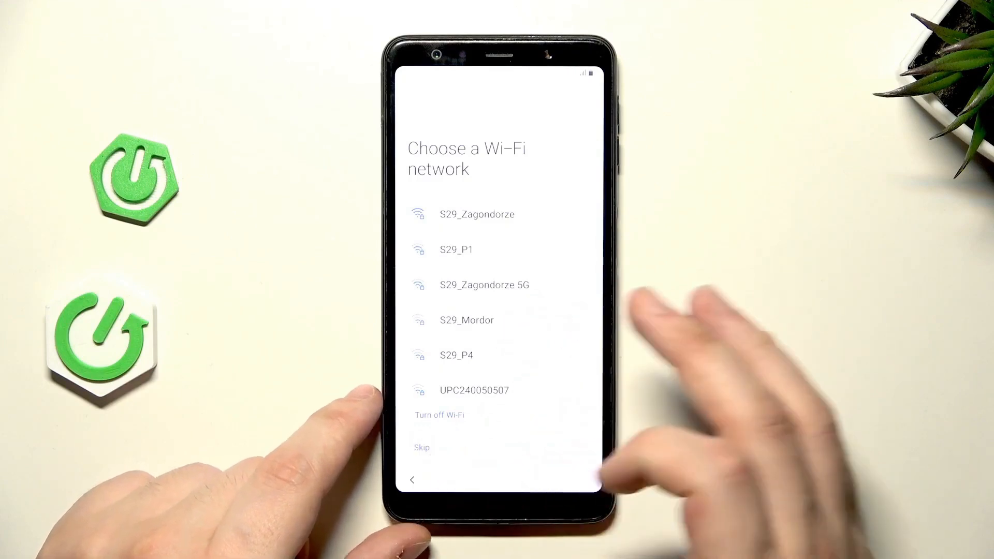
left_click(422, 448)
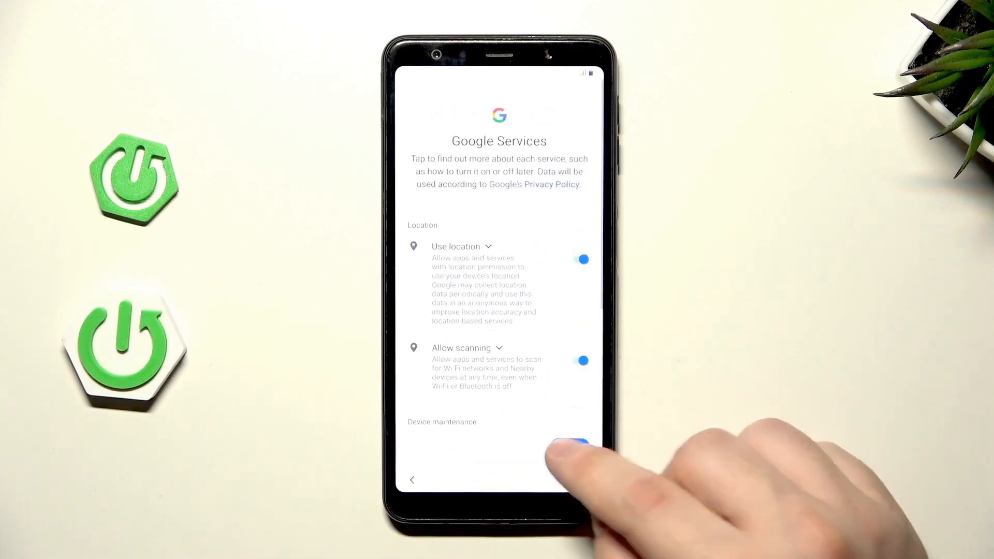
left_click(569, 446)
left_click(570, 448)
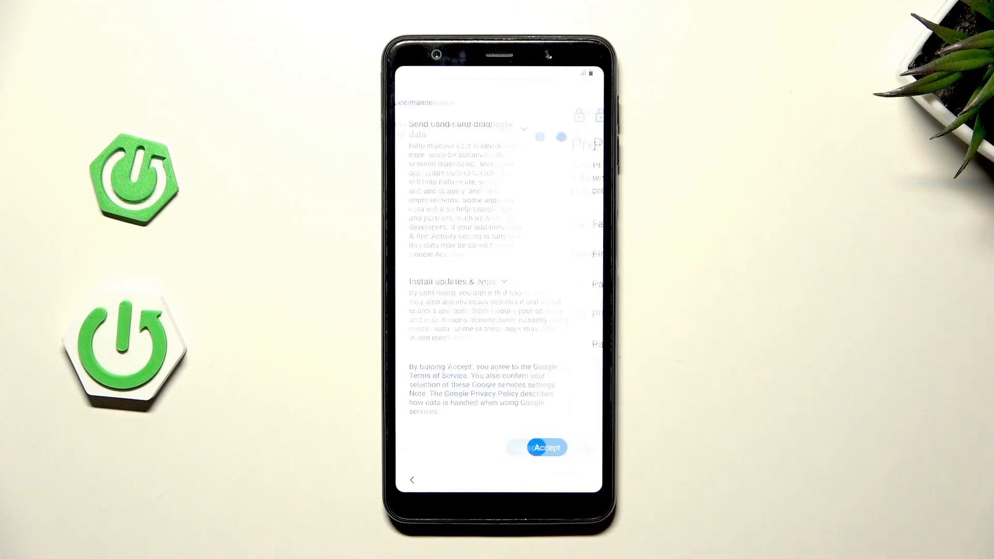
left_click(422, 447)
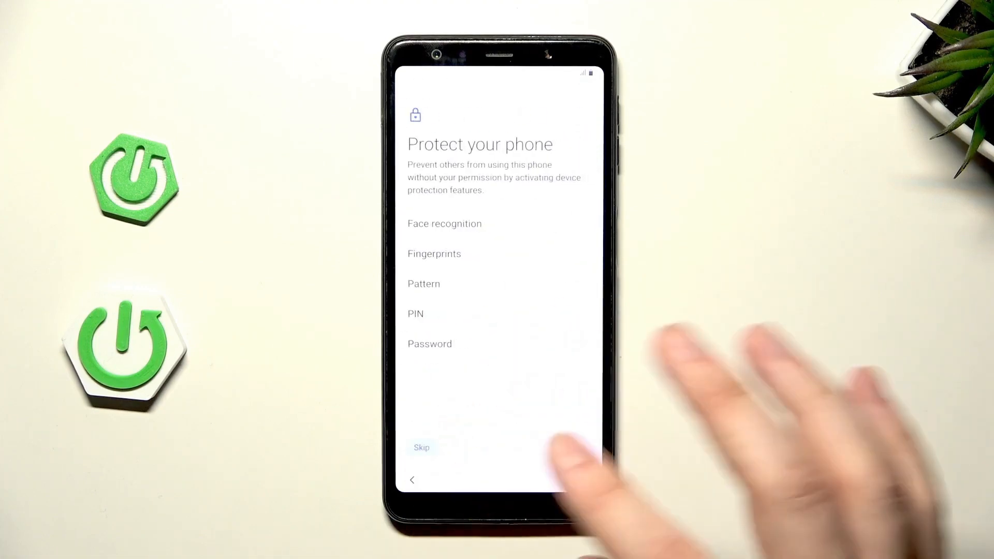
left_click(539, 442)
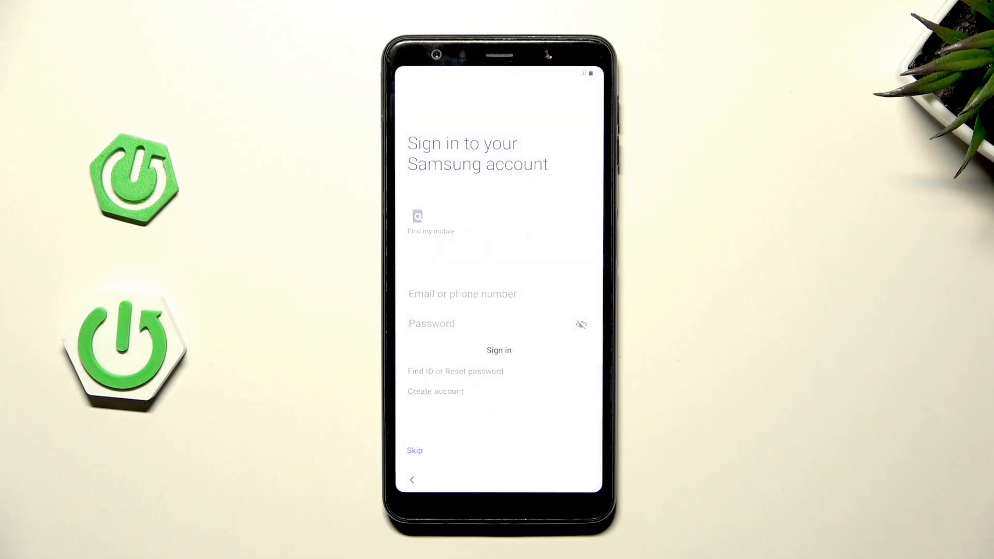
left_click(406, 451)
left_click(547, 441)
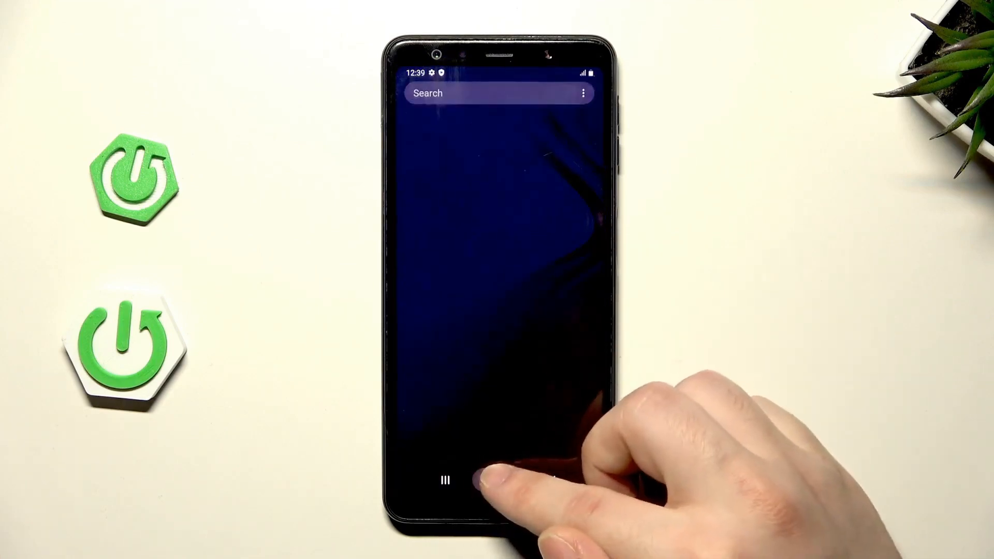
left_click(497, 480)
left_click_drag(518, 404, 528, 248)
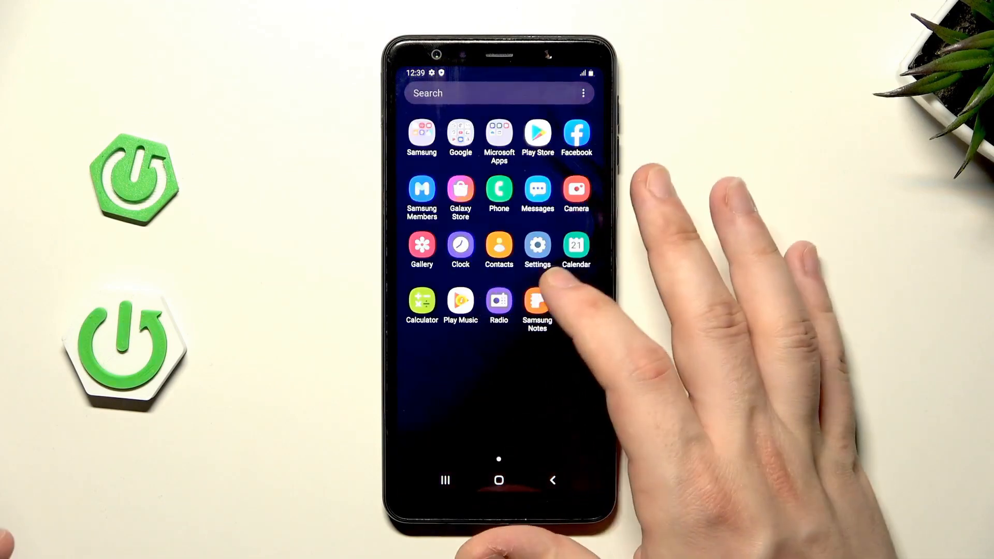
left_click(537, 245)
scroll(497, 311, "down", 10)
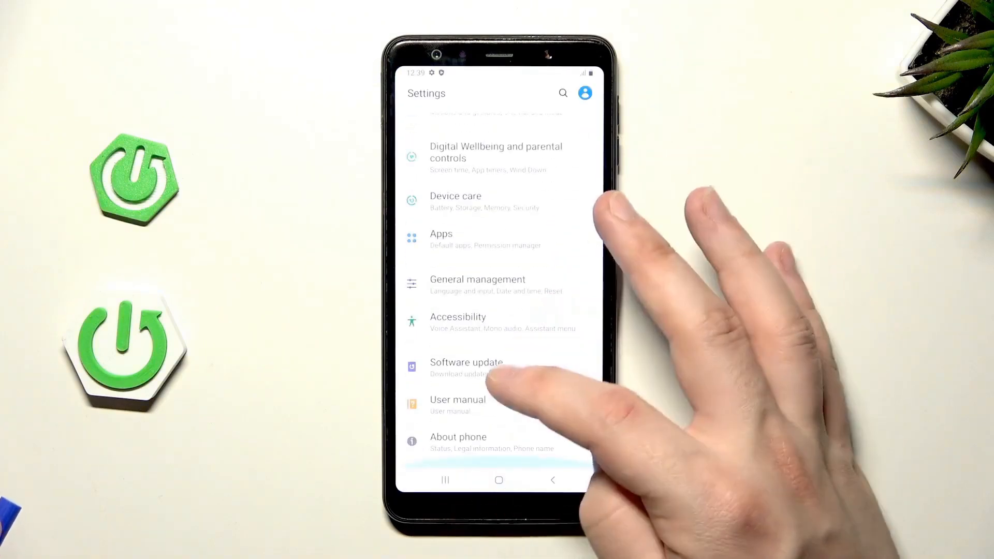
left_click(466, 442)
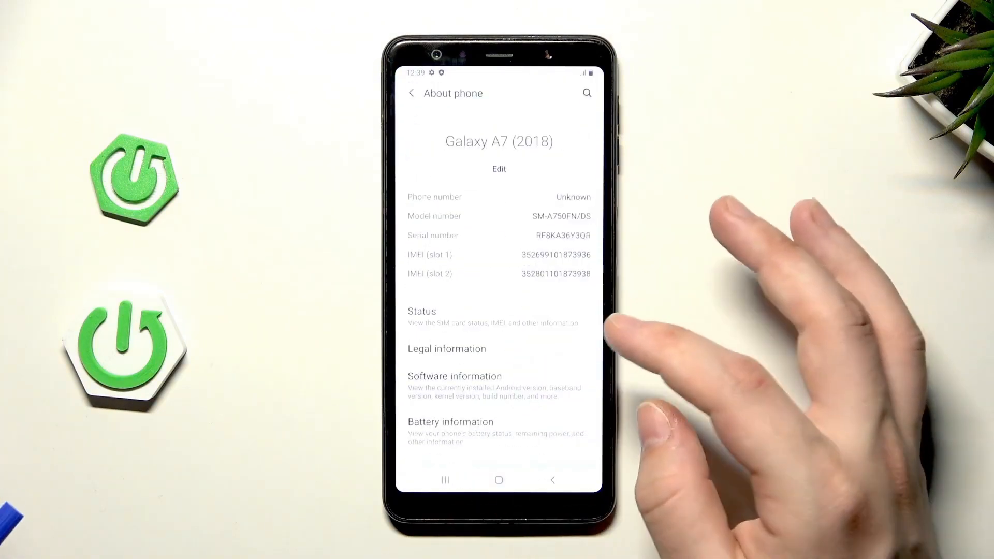
left_click(455, 377)
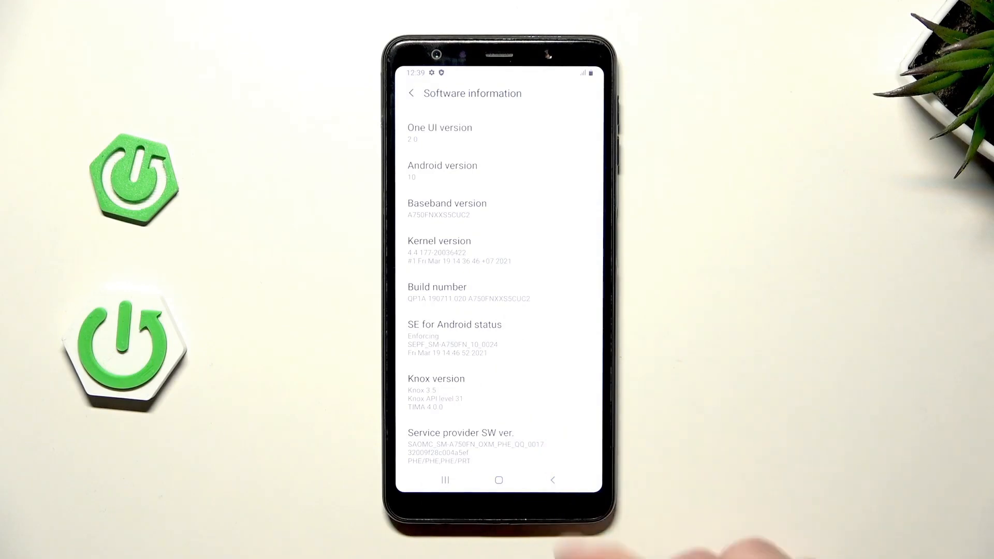
left_click(499, 480)
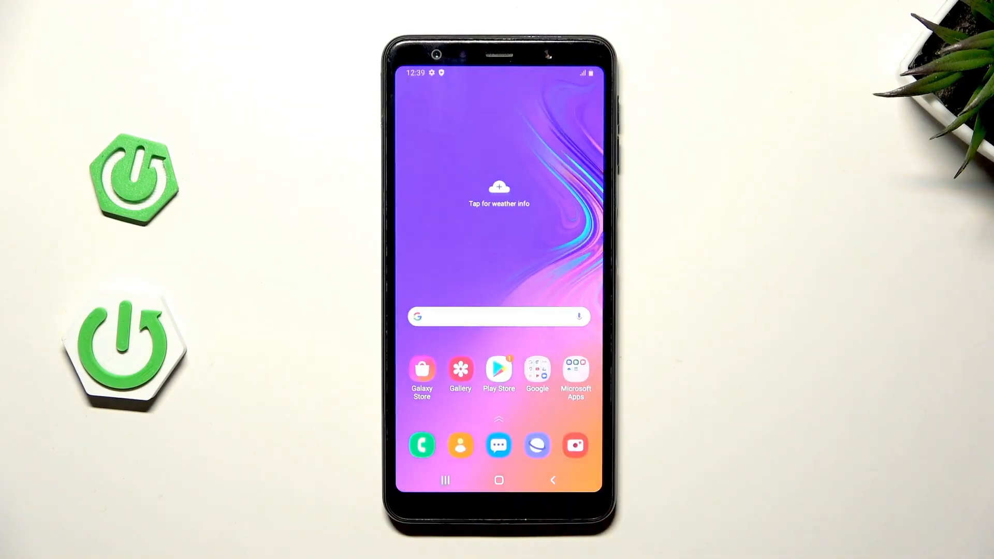